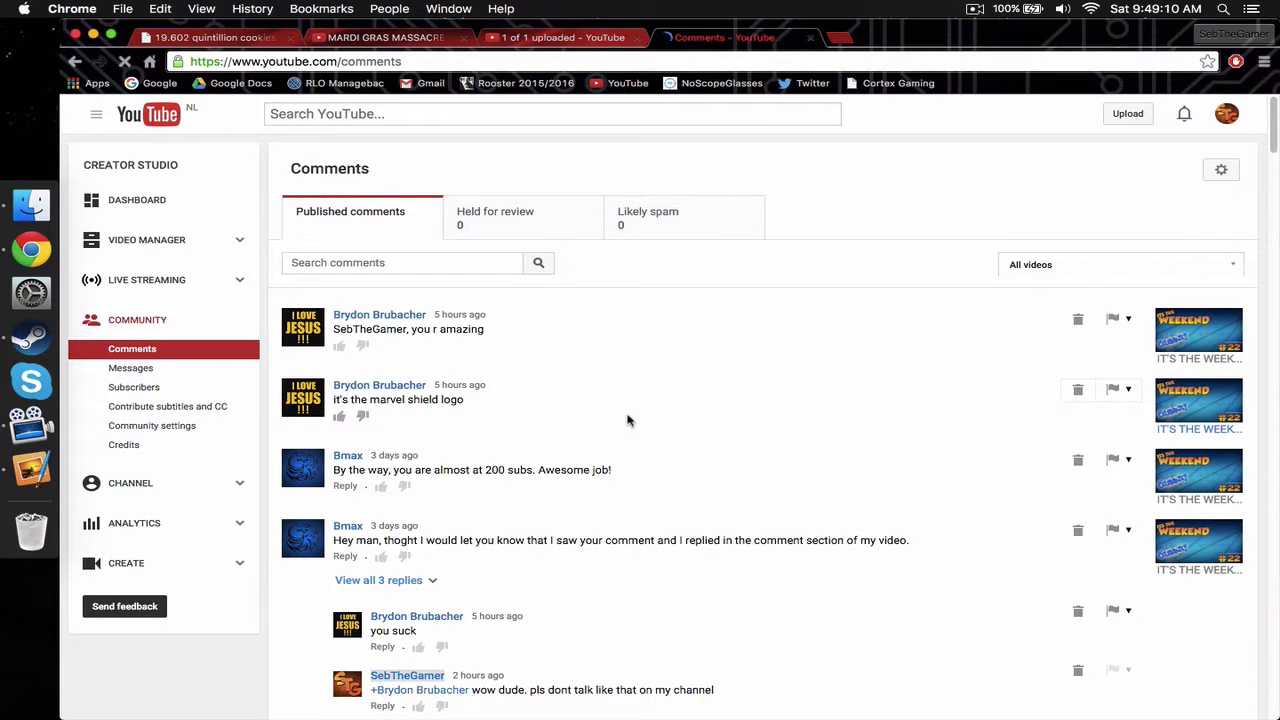
- Scroll down through the Creator Studio comments list
scroll(622, 420, down, 1)
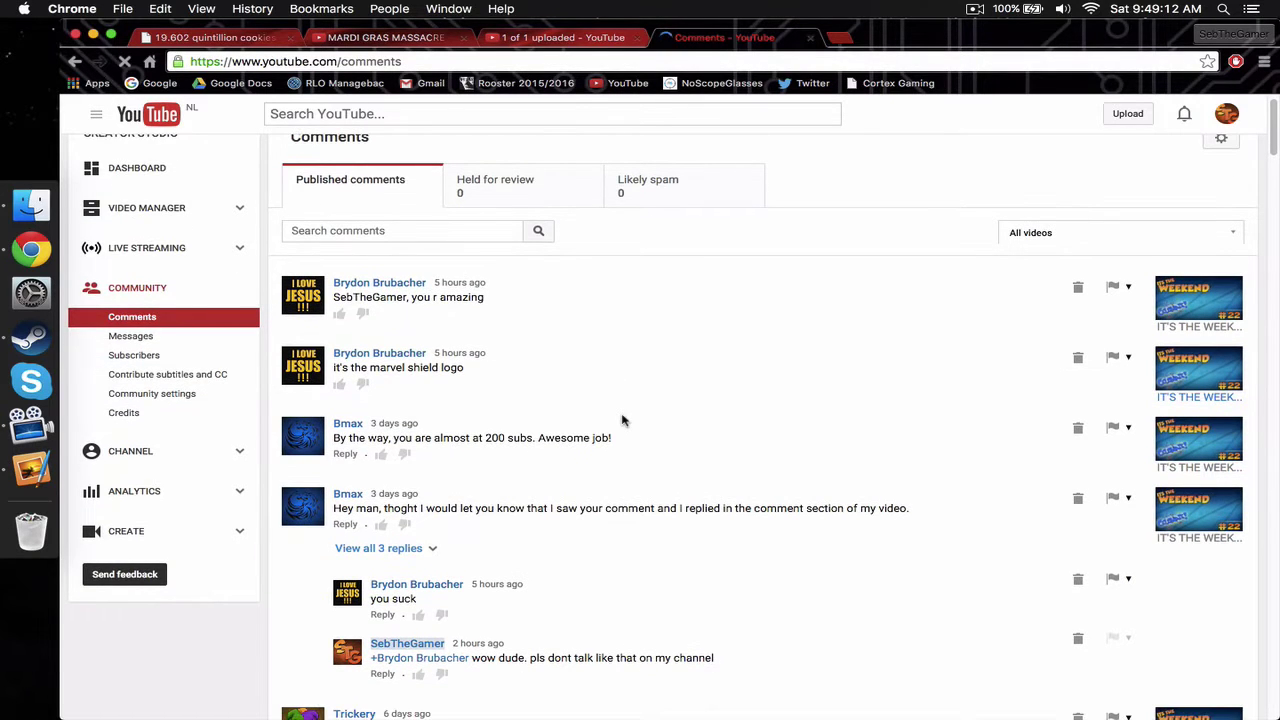
scroll(622, 420, down, 1)
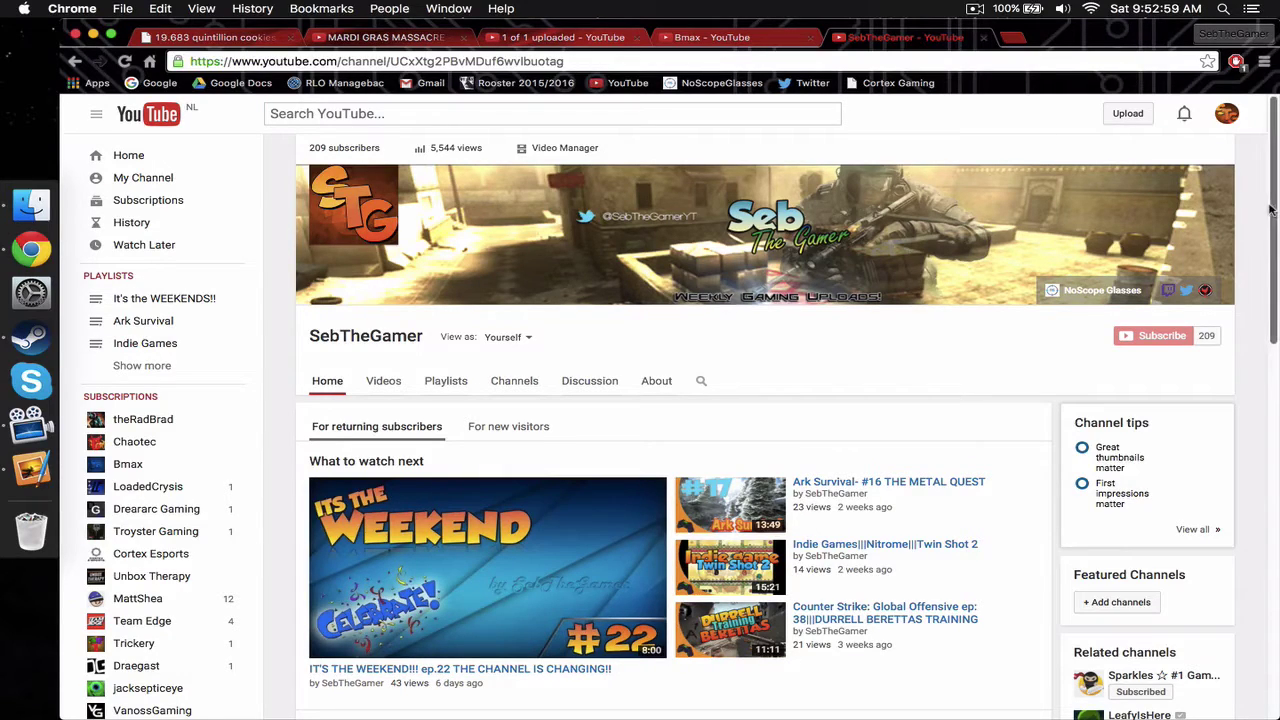
mouse_move(1270, 208)
mouse_down()
mouse_move(1271, 433)
mouse_move(1268, 197)
mouse_up()
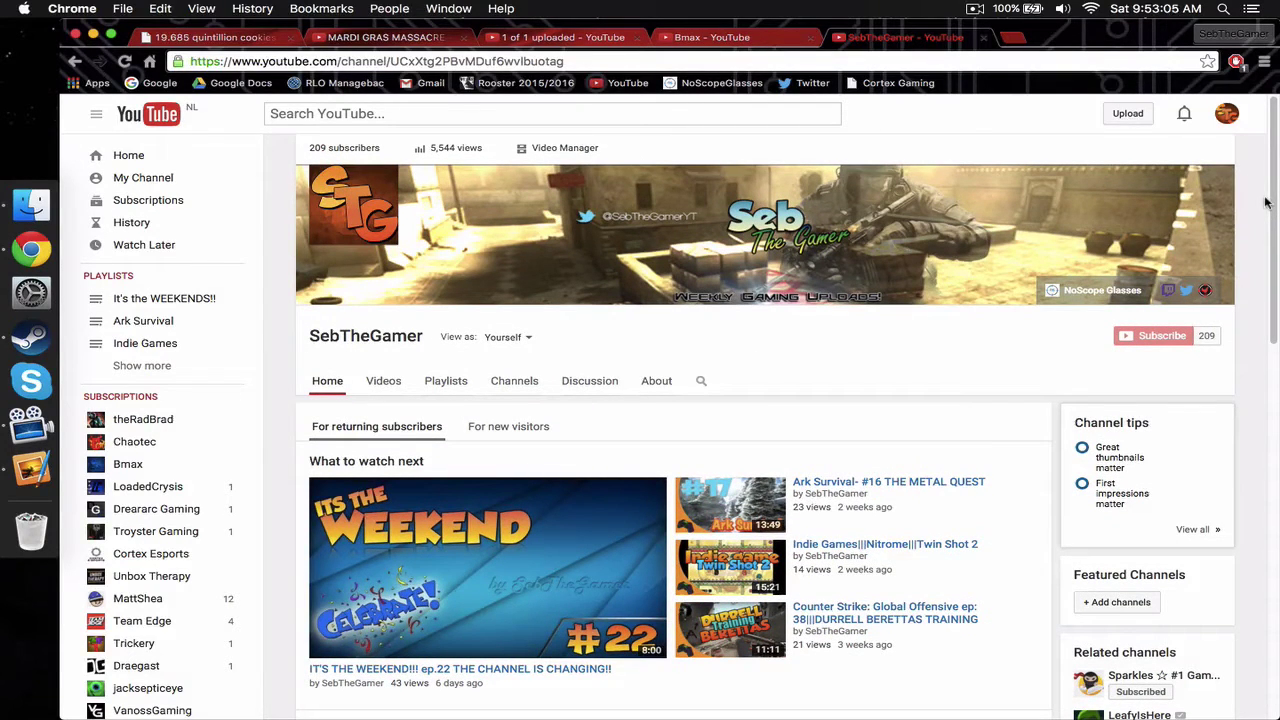
drag(1266, 203, 1268, 204)
scroll(1262, 260, down, 10)
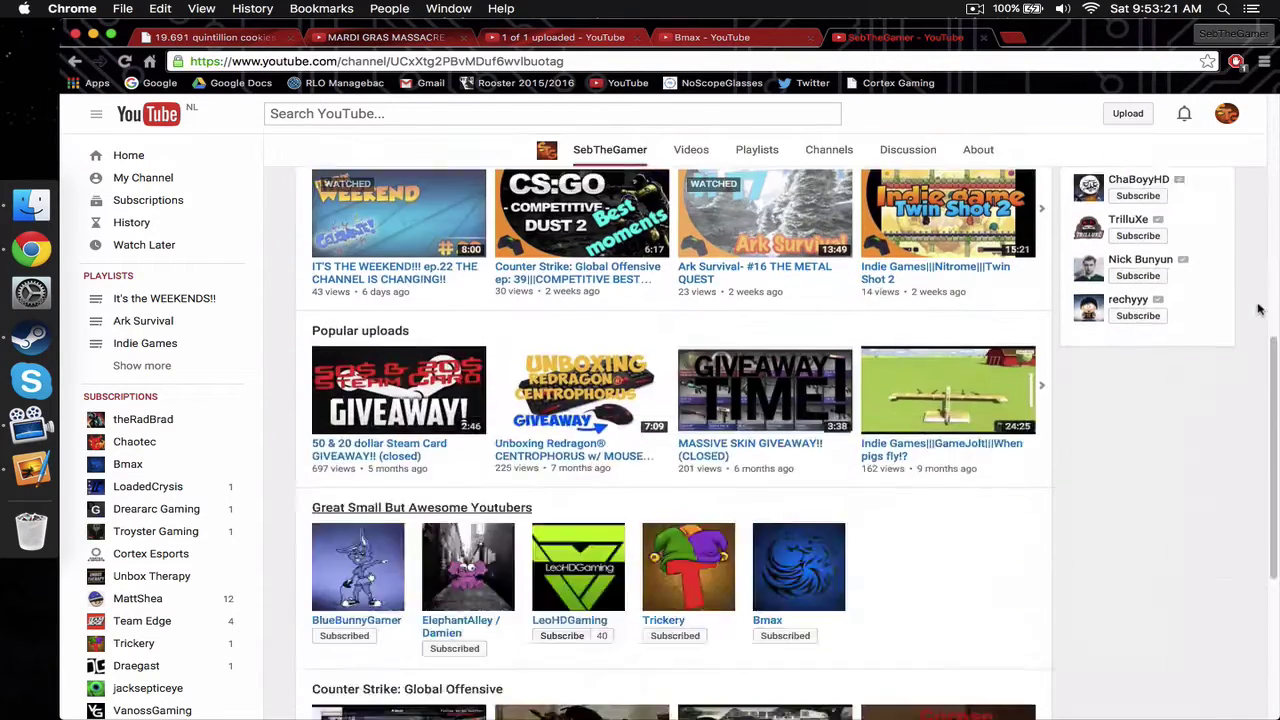
- Open the Bmax channel in a new tab, close the Untitled tab and switch to Bmax
scroll(1259, 310, down, 2)
right_click(765, 439)
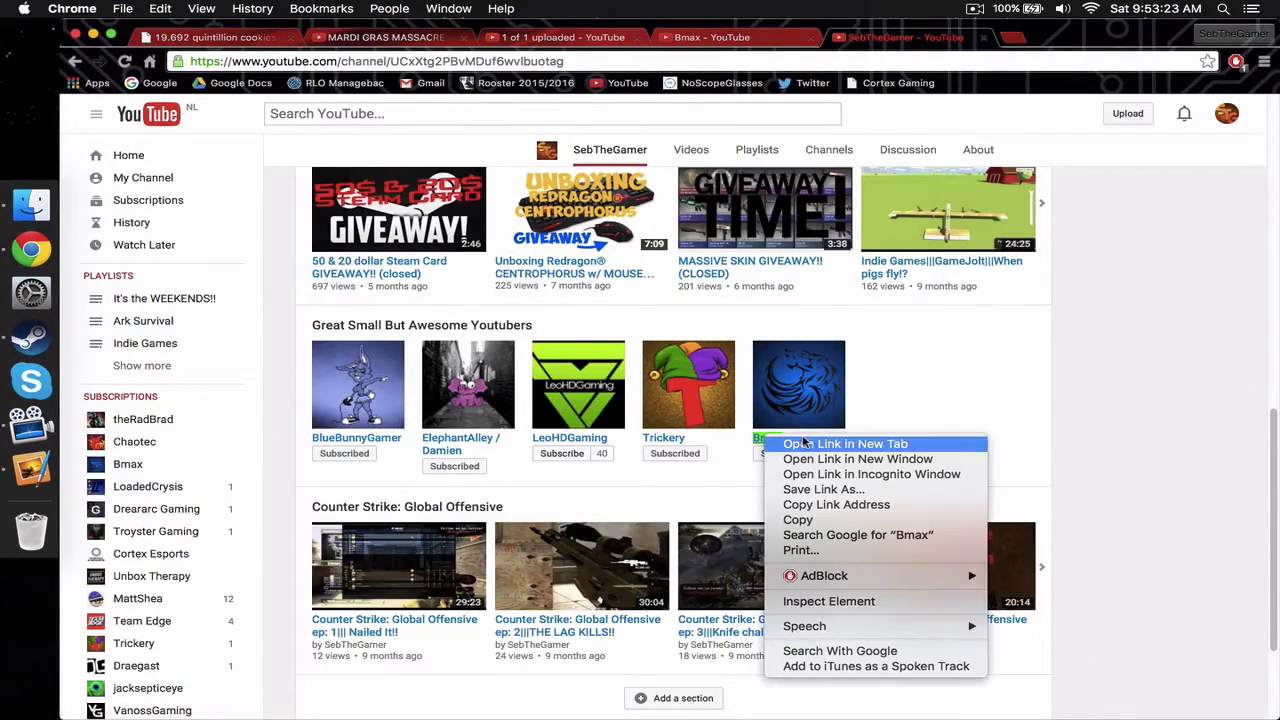
click(803, 443)
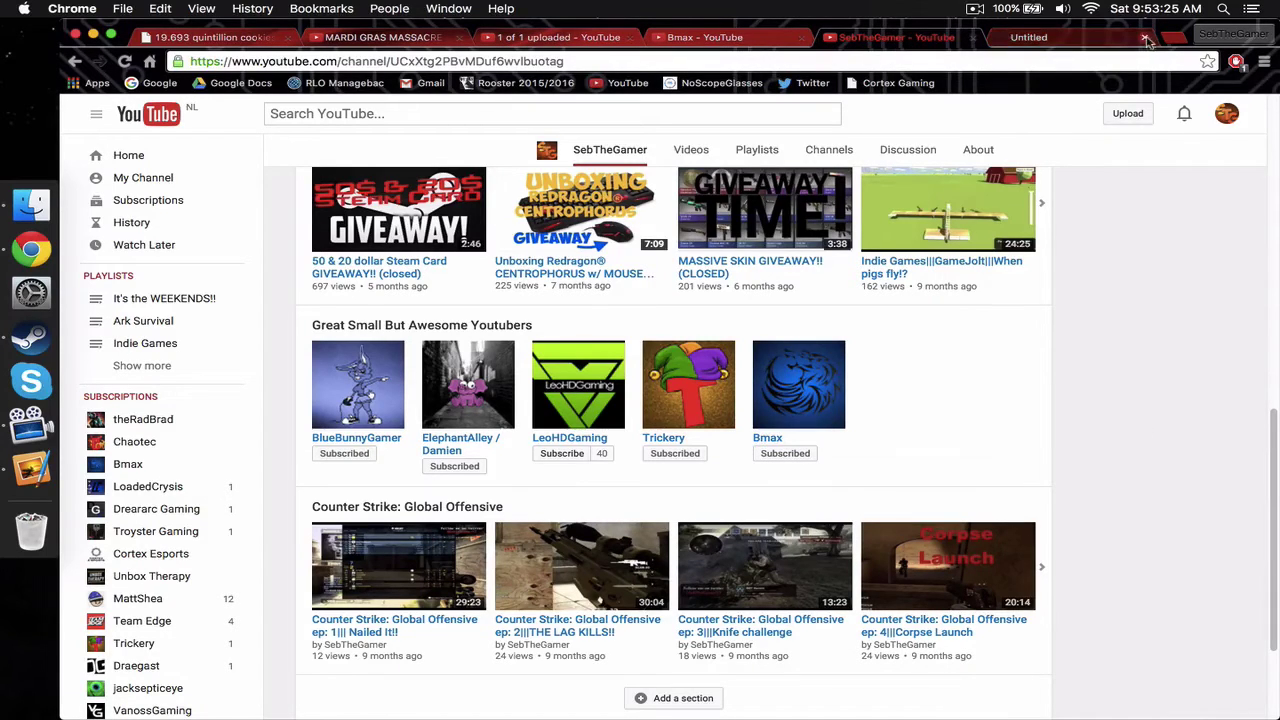
click(1145, 37)
click(712, 37)
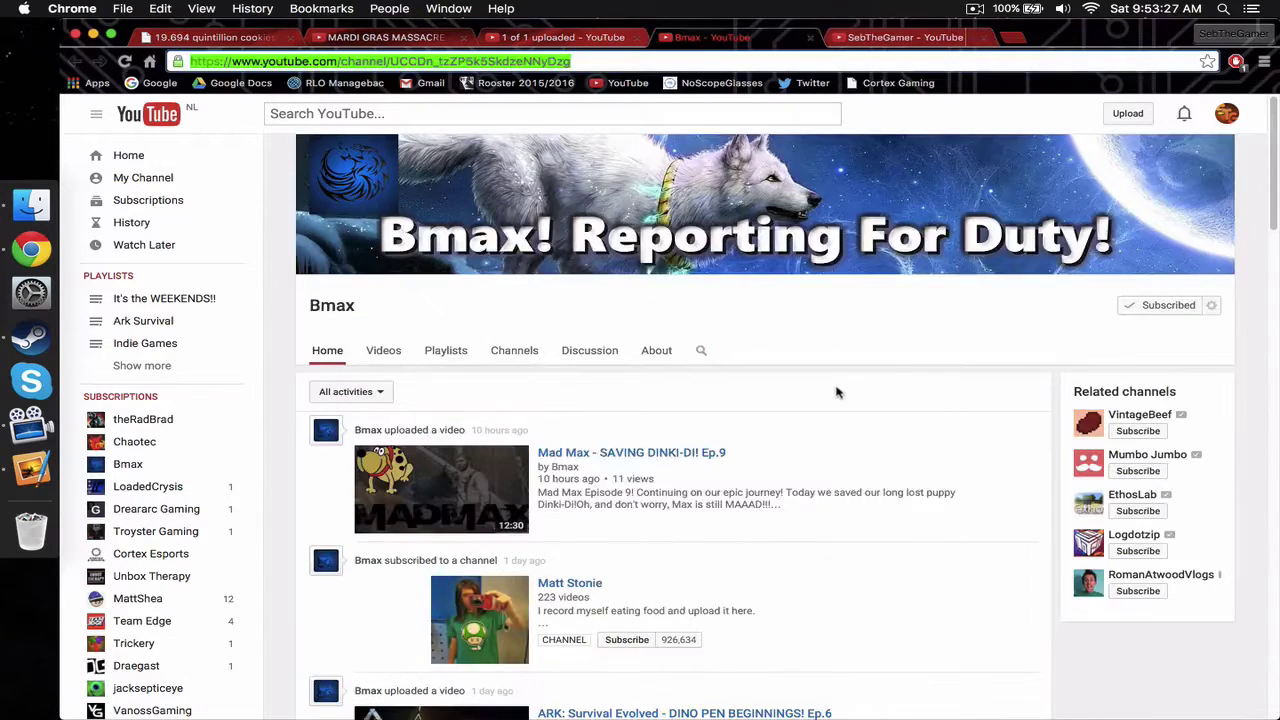
- Browse the Bmax channel page, scrolling down and back up
click(829, 345)
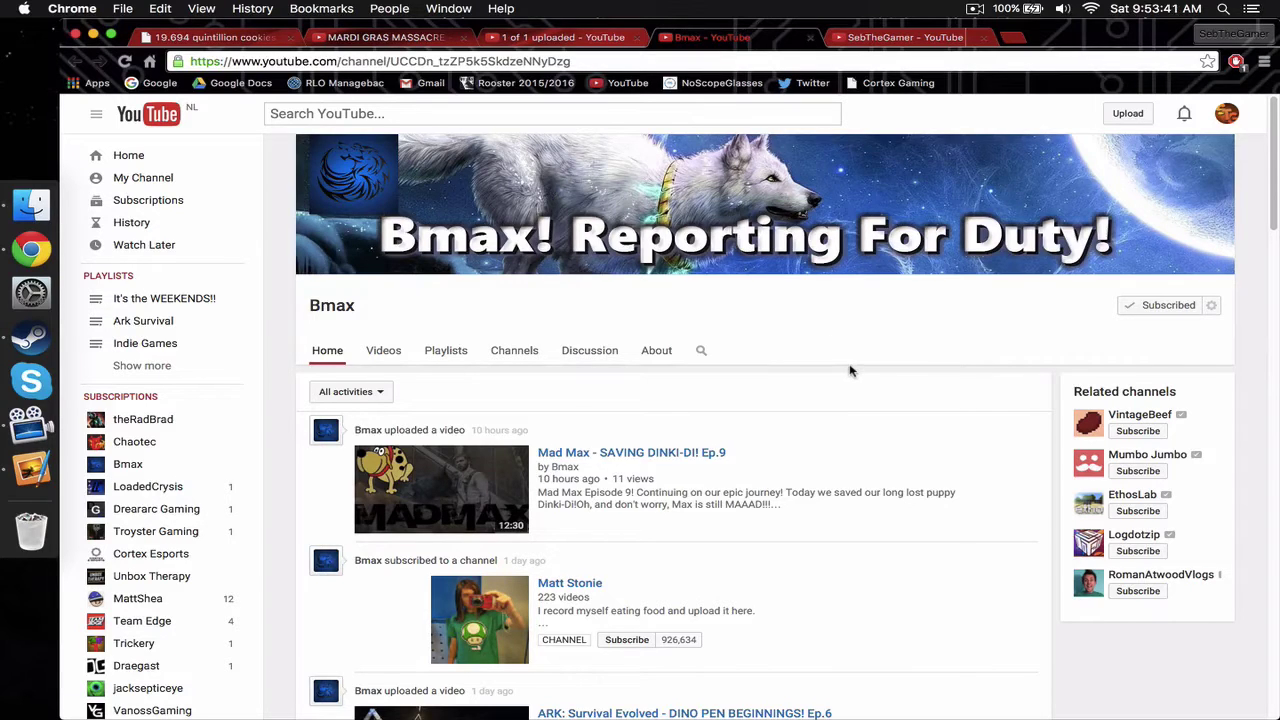
scroll(850, 371, down, 5)
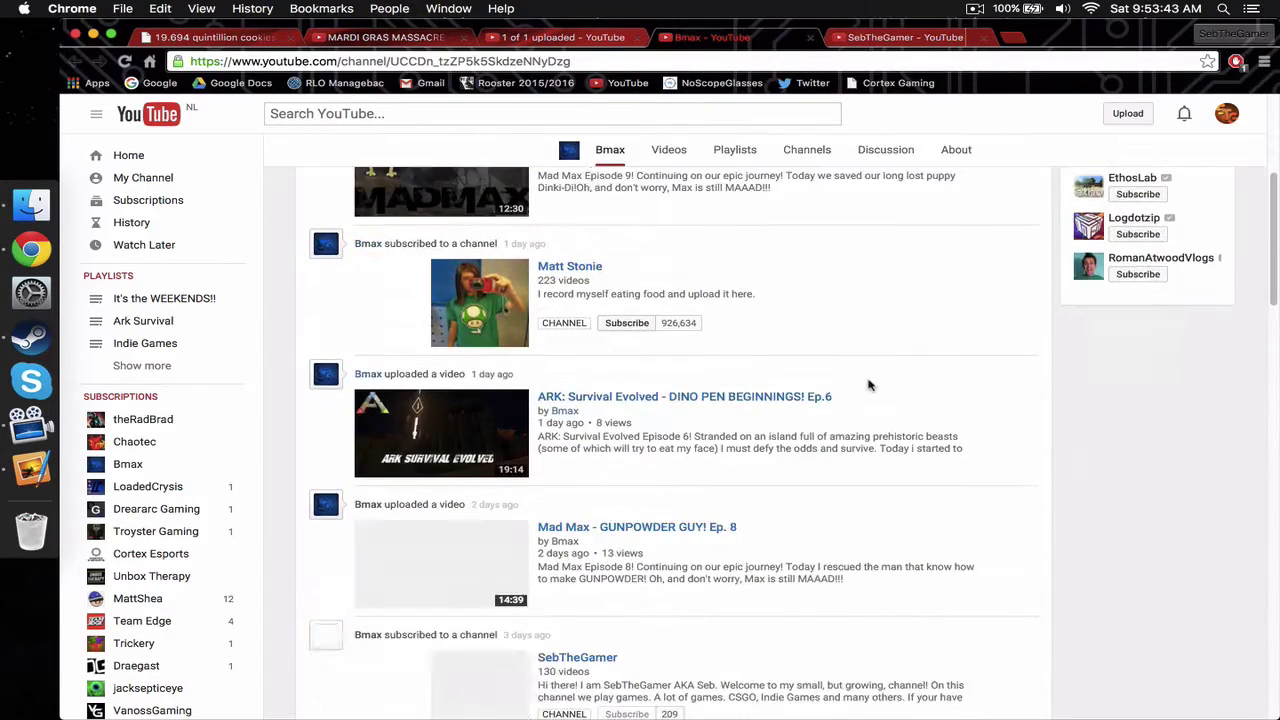
scroll(868, 386, down, 1)
scroll(876, 394, up, 6)
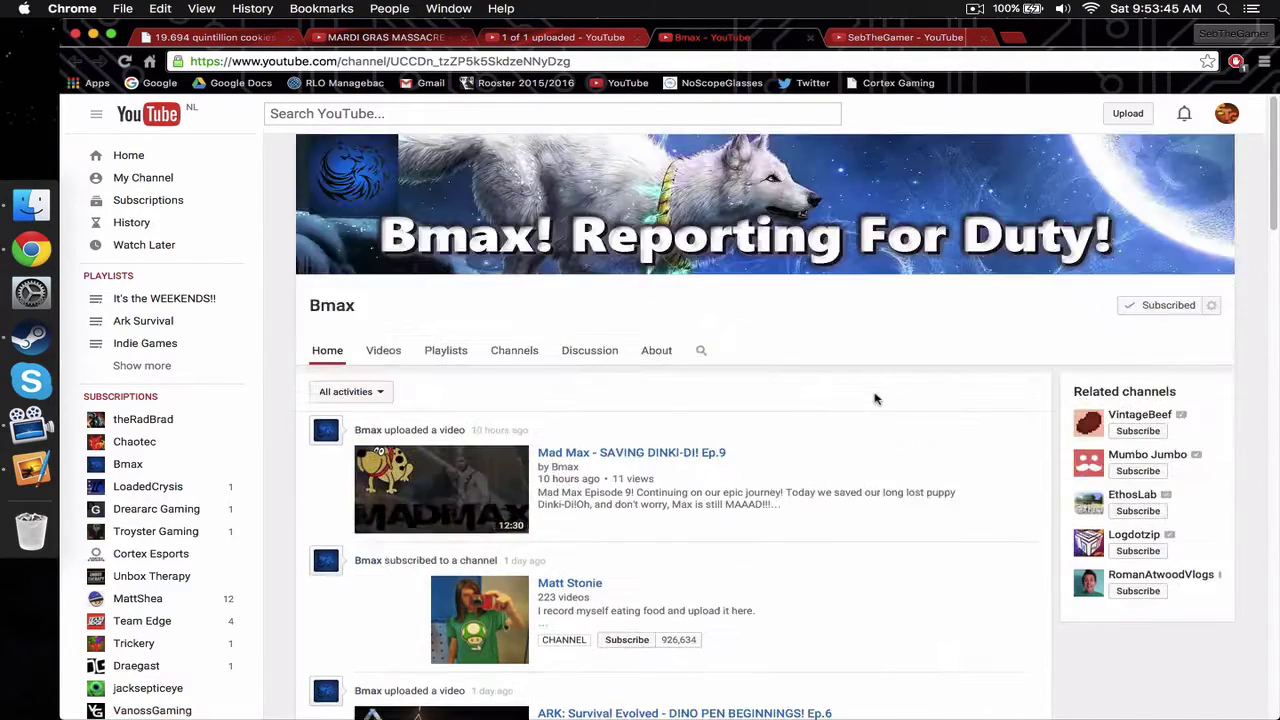
- View Bmax's About page, return to its Home feed, then go back to the SebTheGamer tab
click(657, 352)
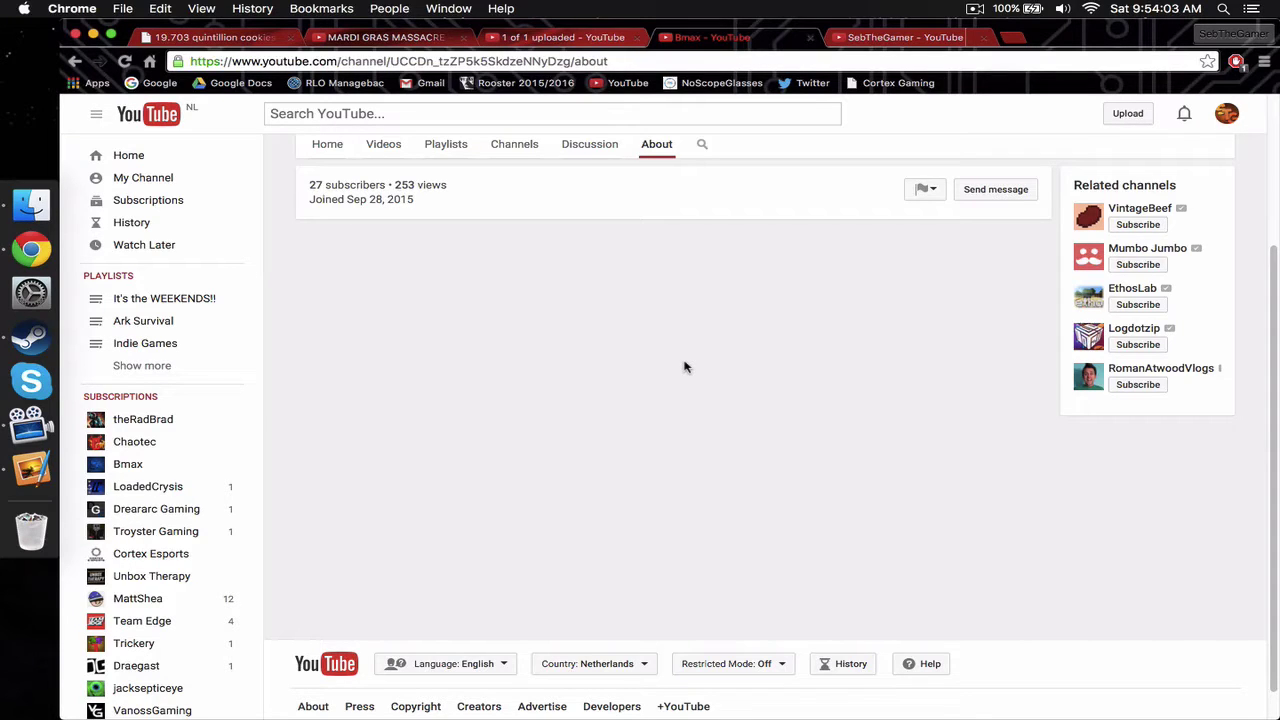
scroll(657, 383, up, 5)
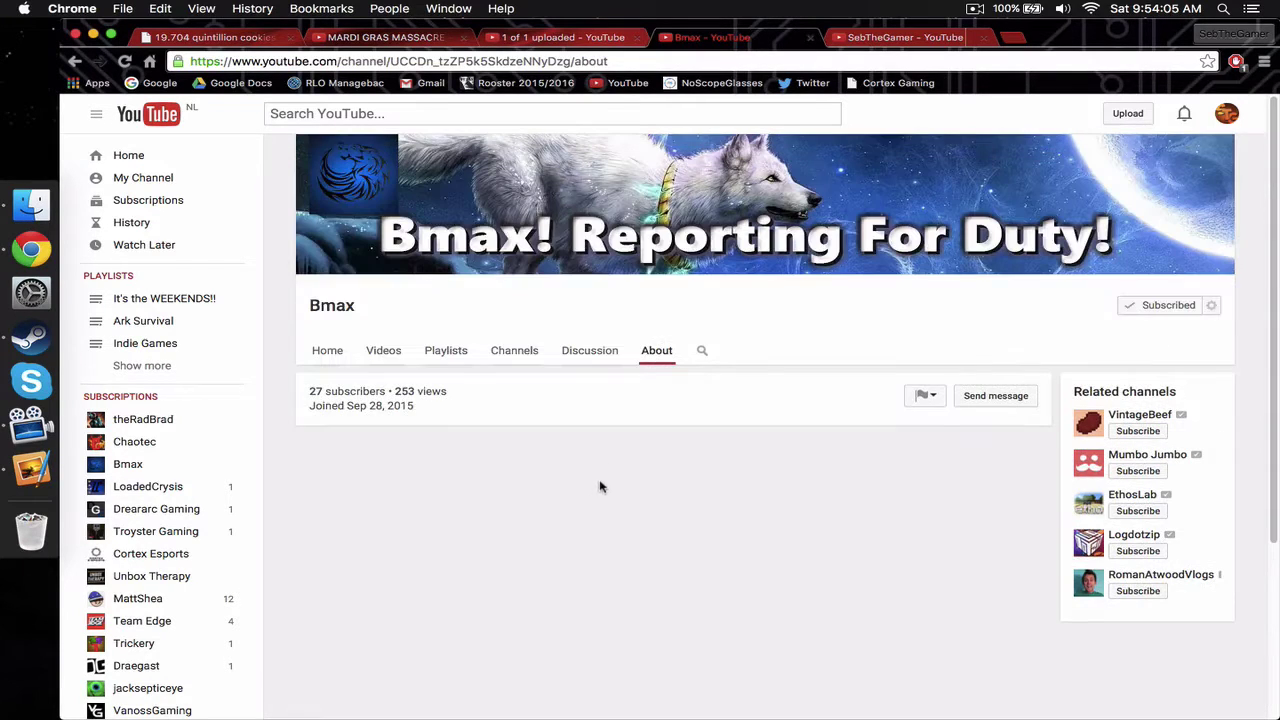
right_click(600, 487)
click(476, 490)
click(328, 345)
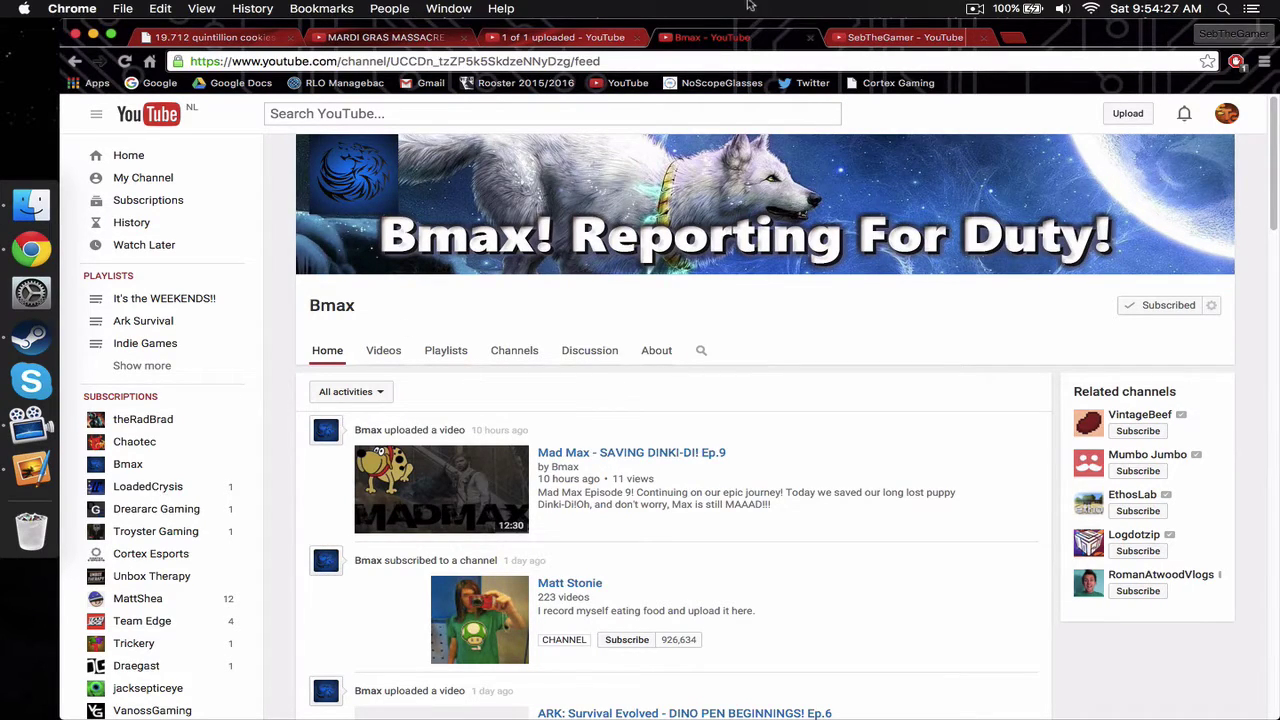
click(888, 42)
scroll(1074, 517, up, 10)
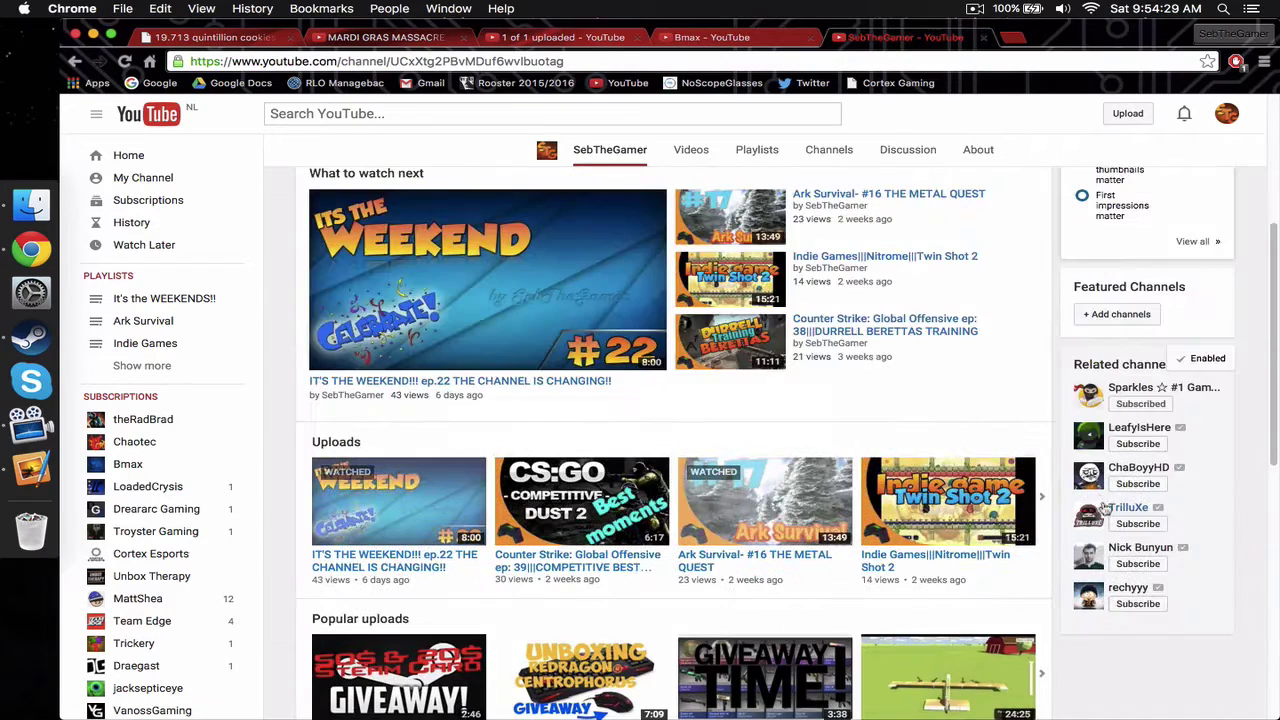
right_click(1010, 360)
click(980, 350)
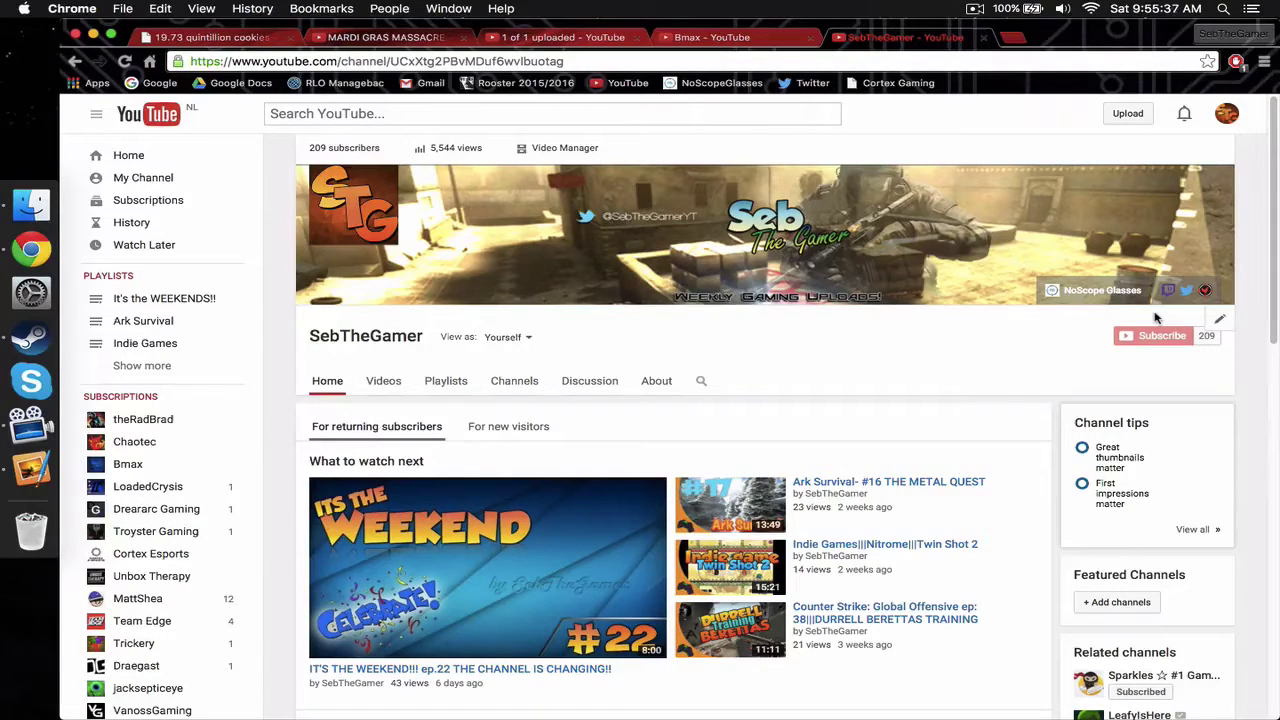
- Scroll down the SebTheGamer channel page to its Counter Strike: Global Offensive section
scroll(1236, 407, down, 1)
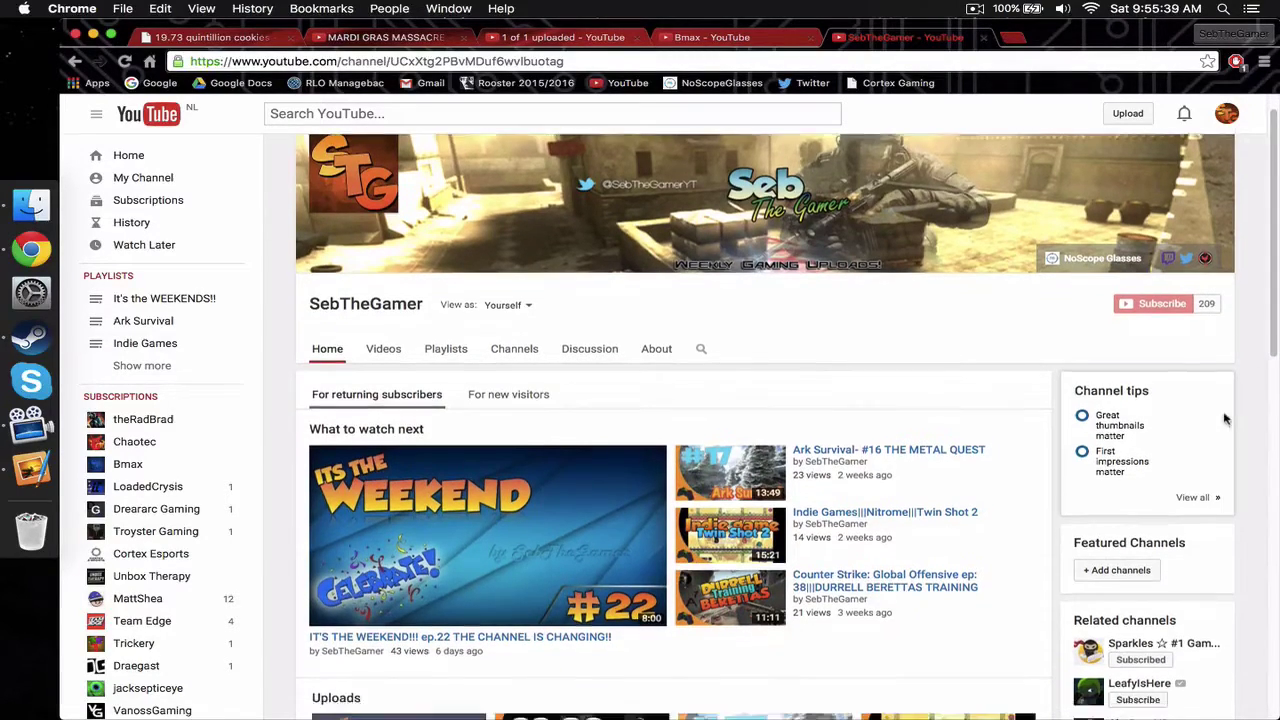
scroll(1226, 419, down, 5)
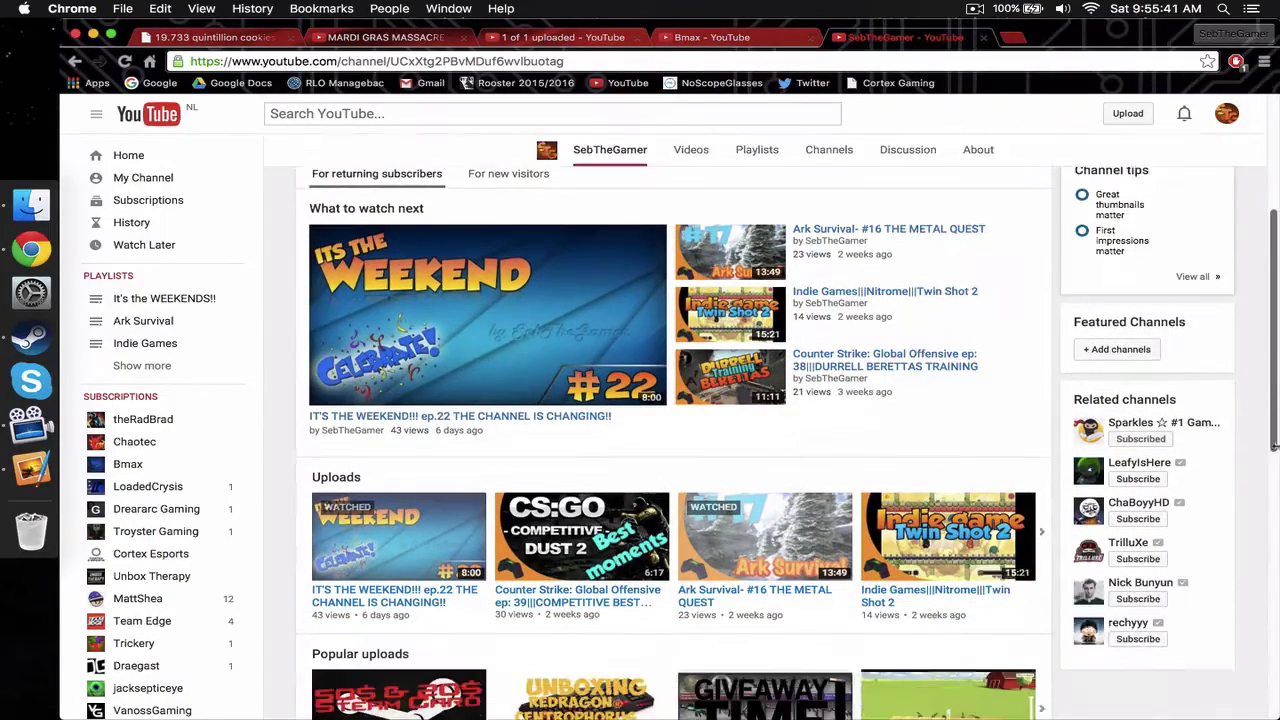
scroll(1272, 448, down, 4)
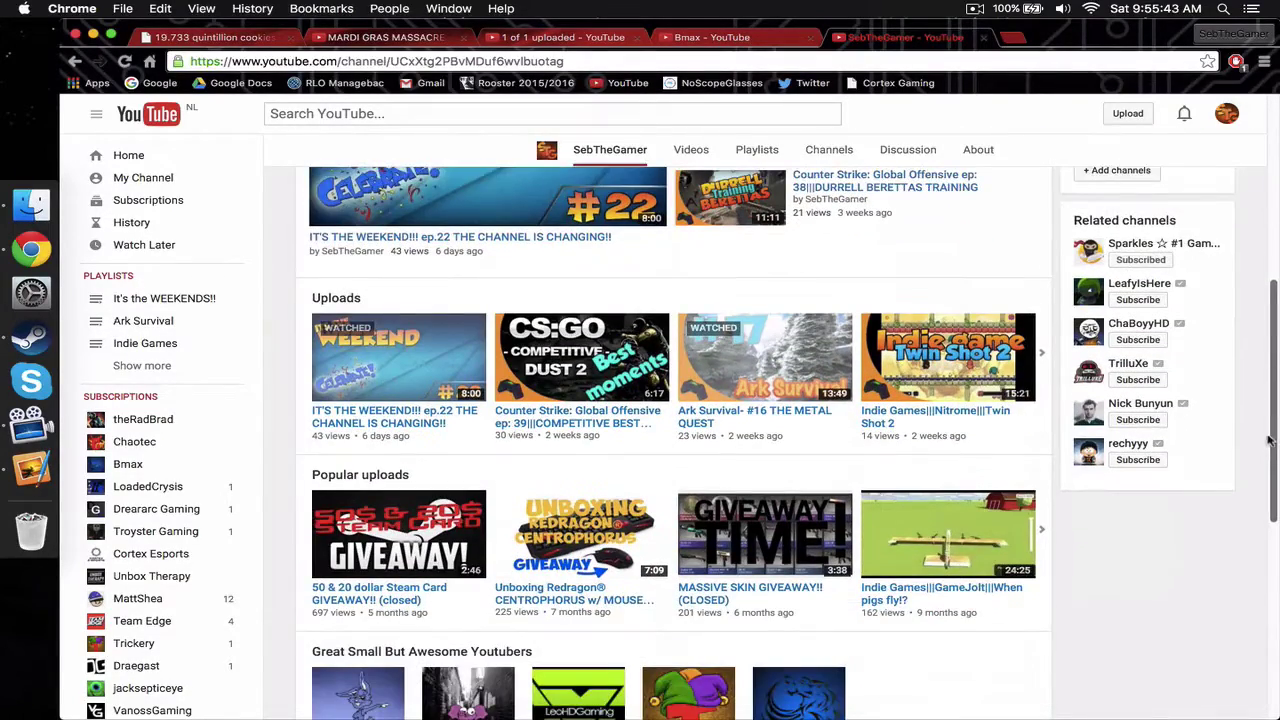
scroll(1268, 440, down, 4)
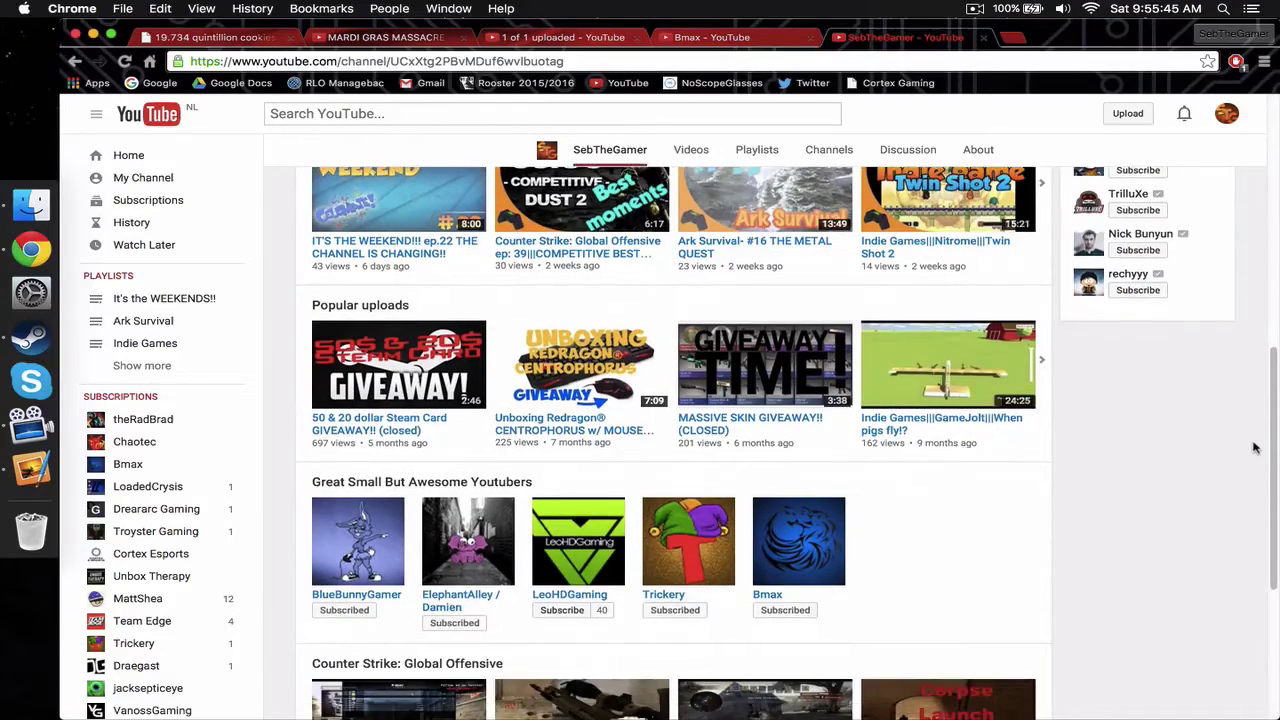
scroll(1254, 448, down, 5)
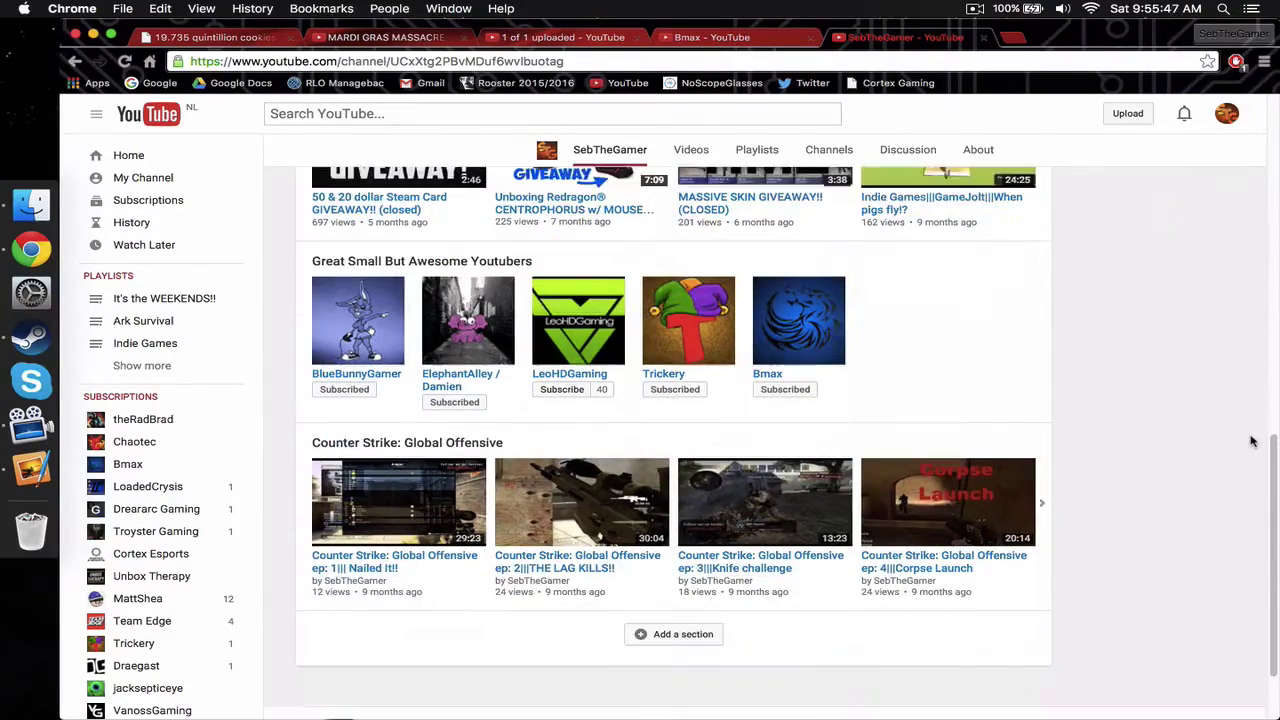
scroll(1230, 450, down, 2)
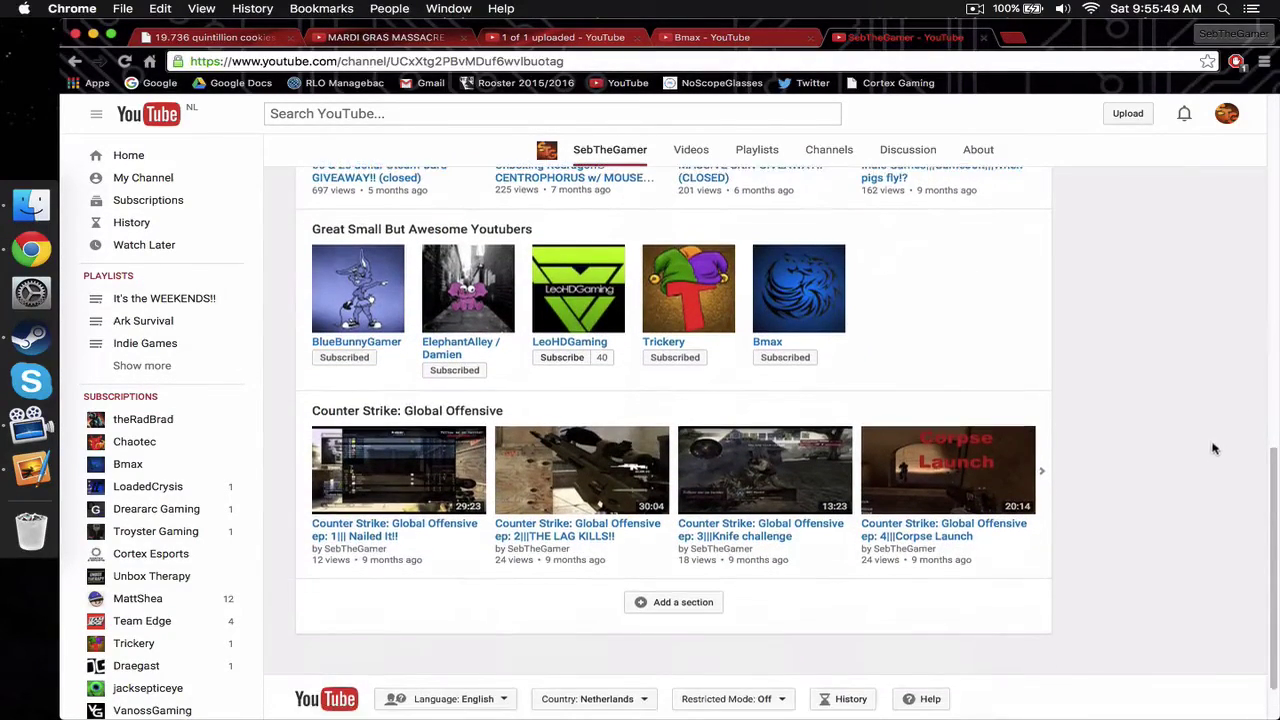
- Bring the ScreenFlow project forward, move the playhead back to 00:25 and select all clips
click(34, 420)
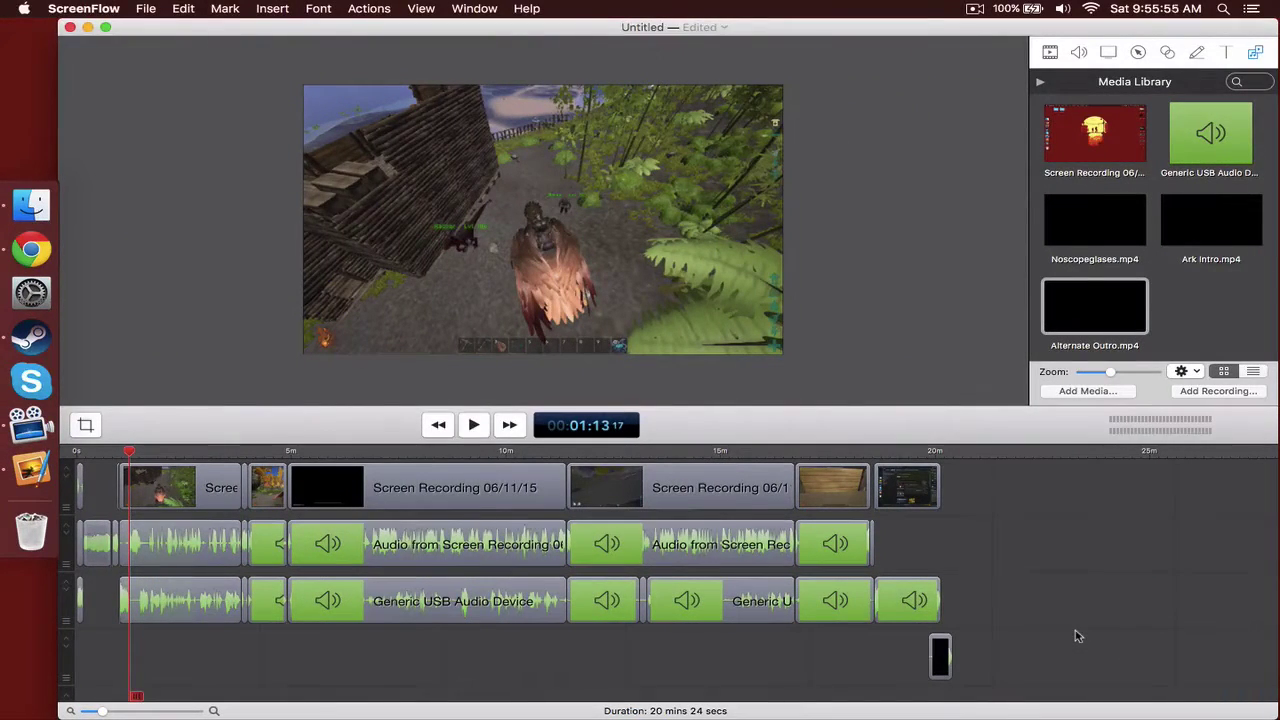
drag(112, 451, 95, 451)
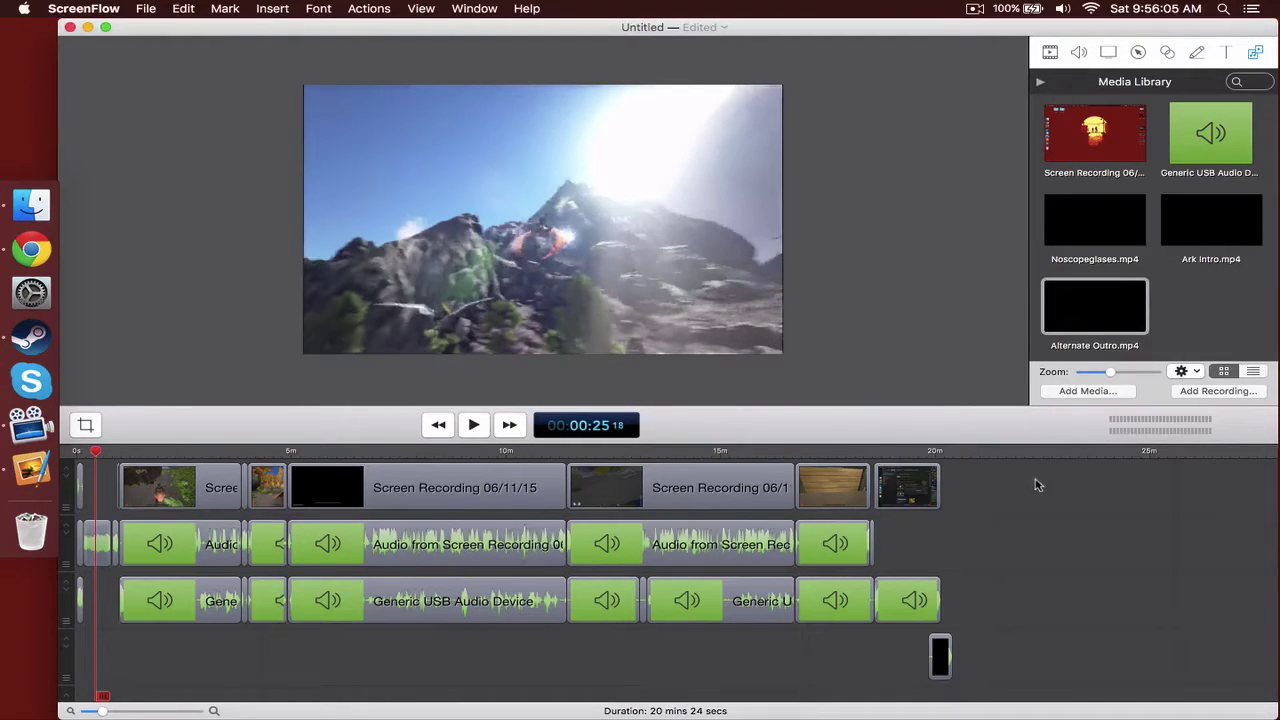
mouse_move(1036, 485)
mouse_down()
mouse_move(250, 520)
mouse_move(70, 600)
mouse_move(25, 660)
mouse_up()
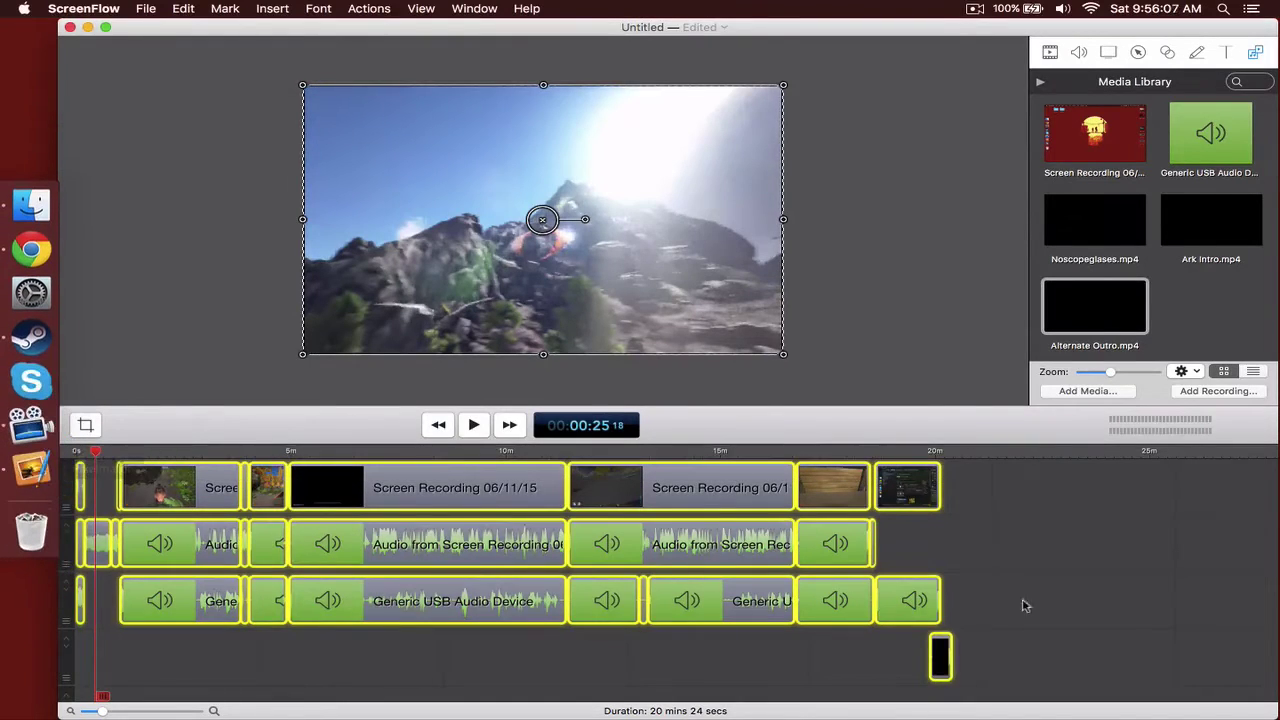
- Select different groups of audio-track clips, including the small clip on the lowest track
mouse_move(1102, 522)
mouse_down()
mouse_move(1031, 537)
mouse_move(3, 537)
mouse_up()
click(943, 537)
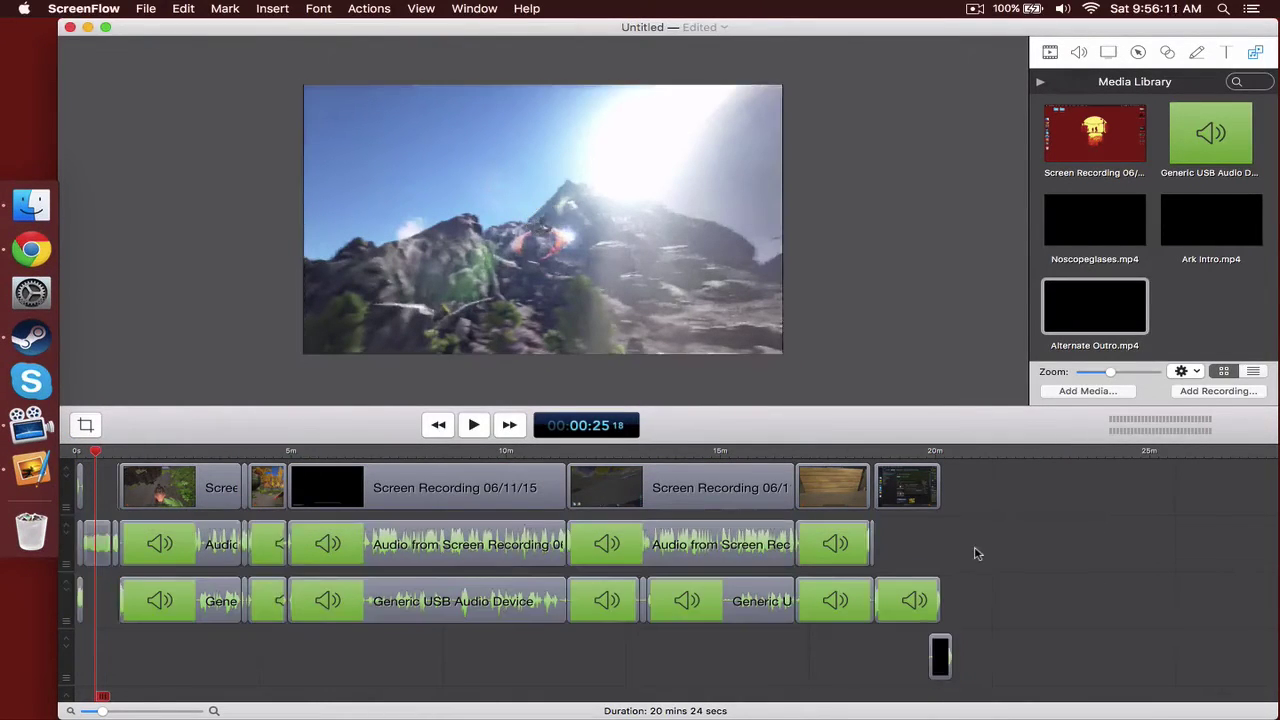
drag(974, 551, 9, 586)
mouse_move(1164, 601)
mouse_down()
mouse_move(193, 627)
mouse_move(125, 640)
mouse_move(166, 611)
mouse_move(80, 600)
mouse_up()
drag(1118, 632, 877, 676)
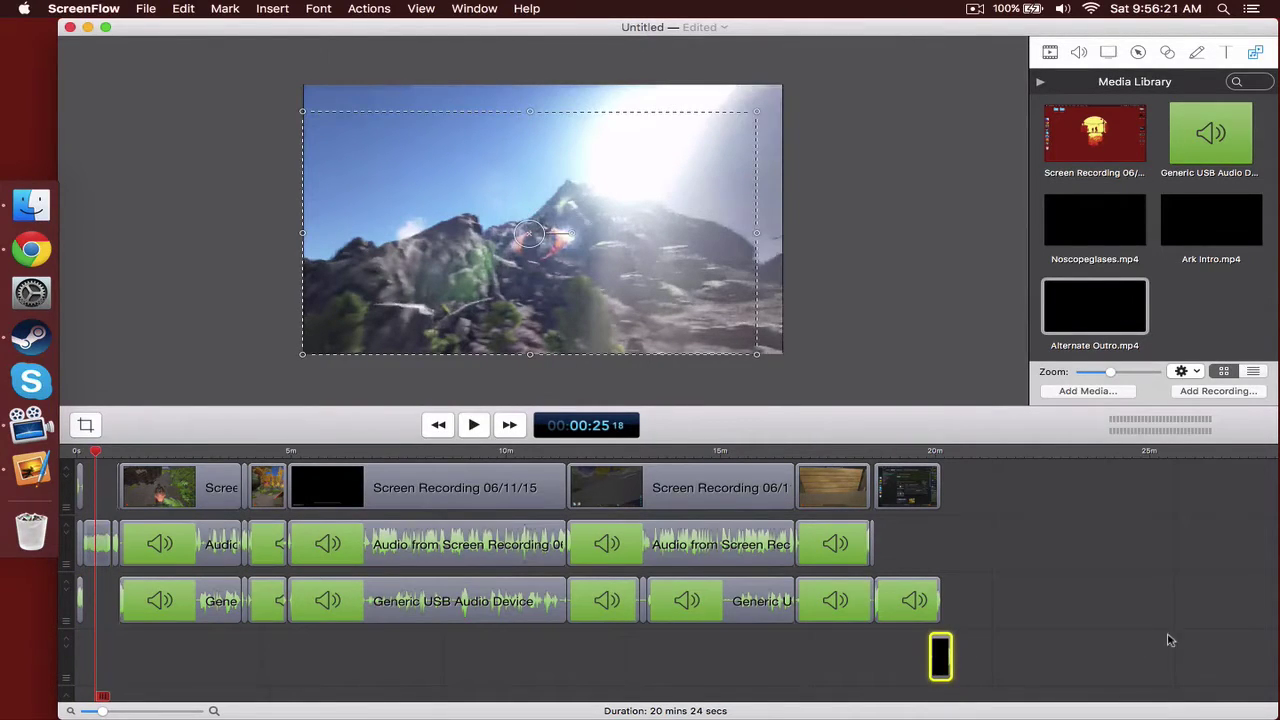
mouse_move(1168, 634)
mouse_down()
mouse_move(690, 702)
mouse_move(910, 689)
mouse_up()
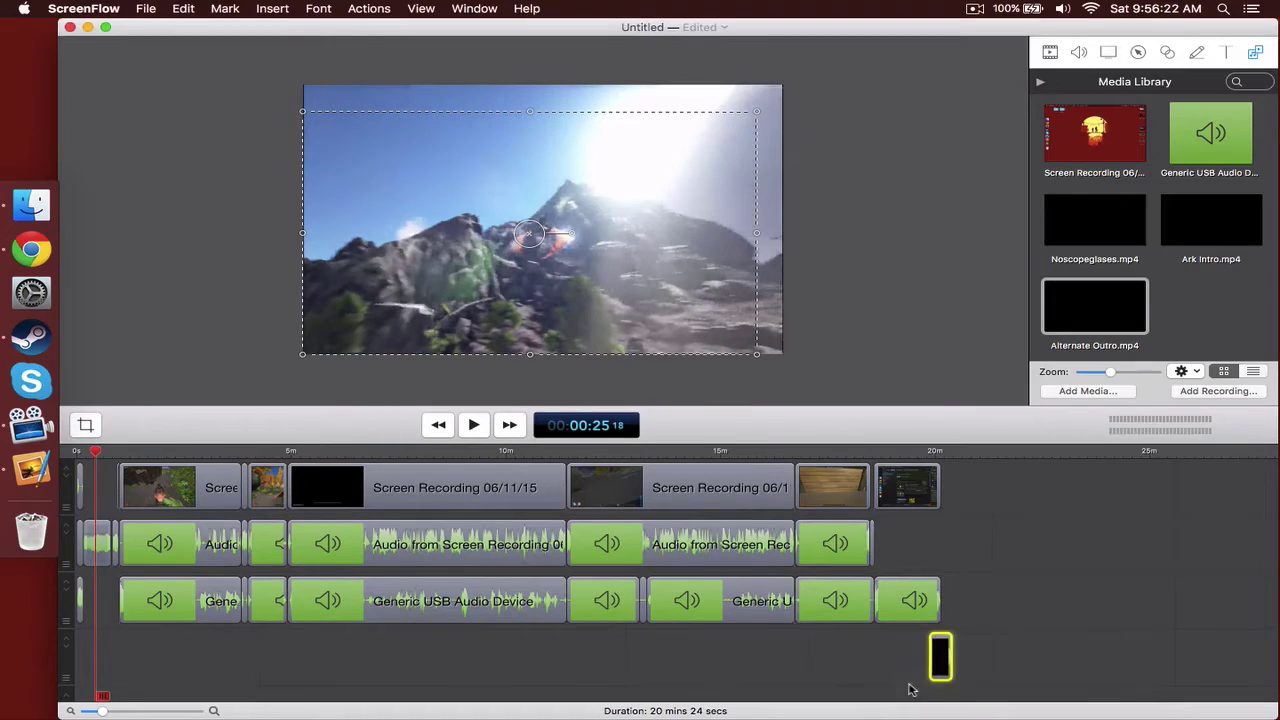
- Select the short clips at the audio start, deselect all, then open and close the recording menu
click(96, 541)
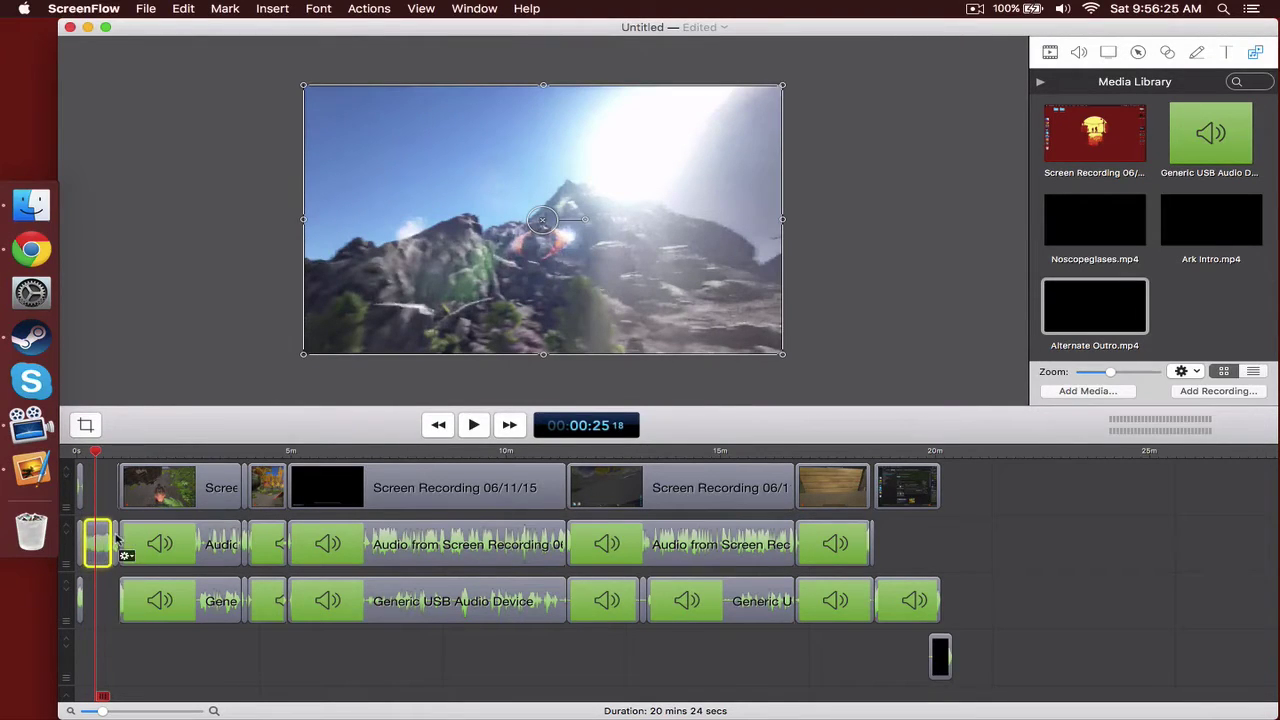
click(115, 540)
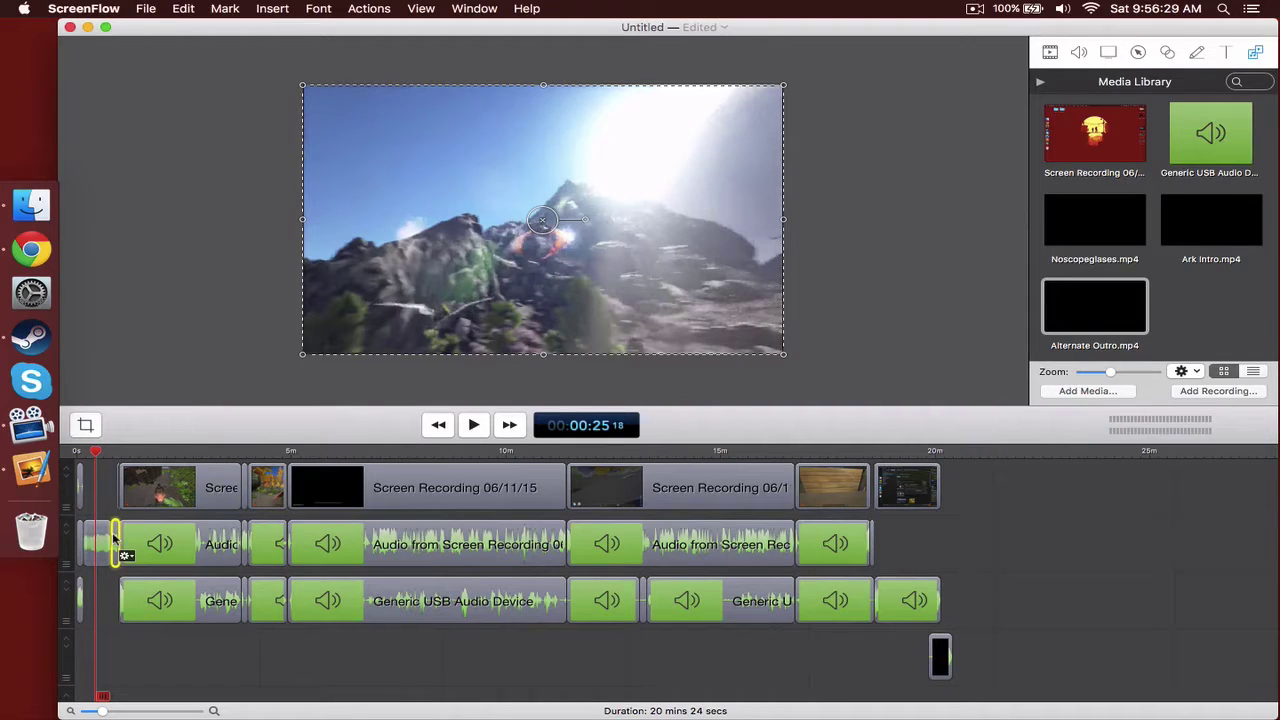
click(1156, 603)
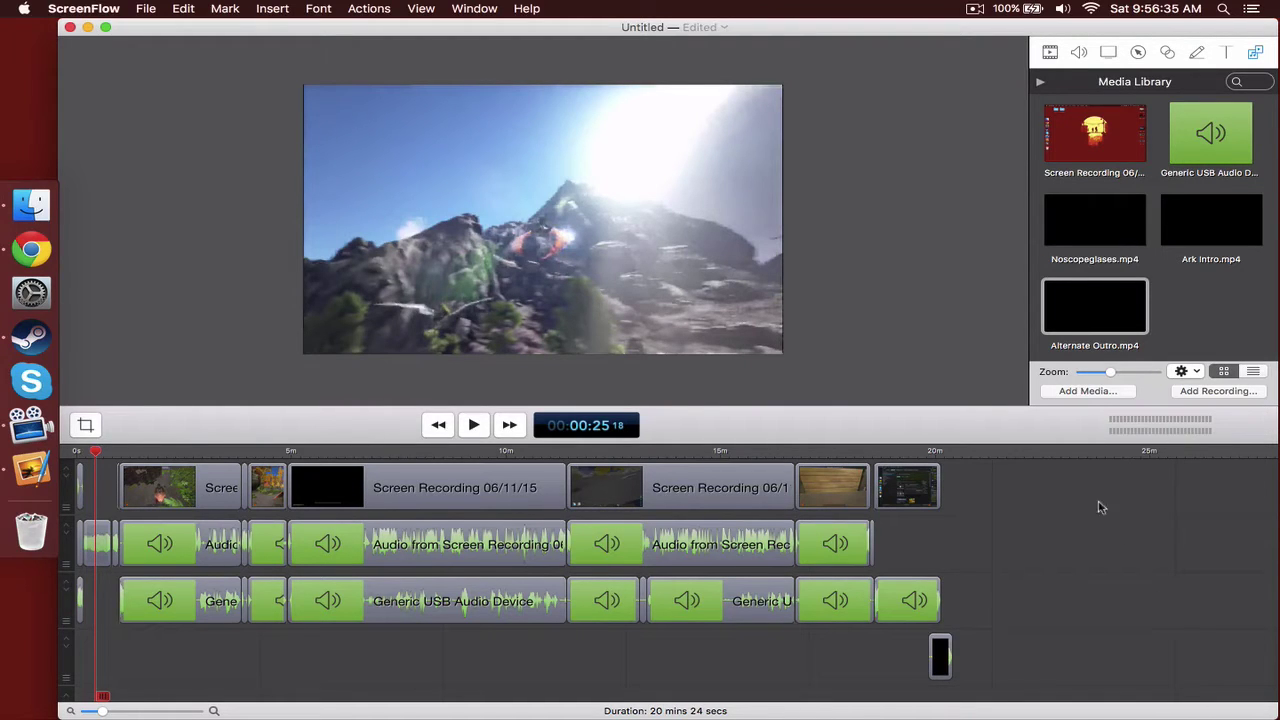
click(972, 9)
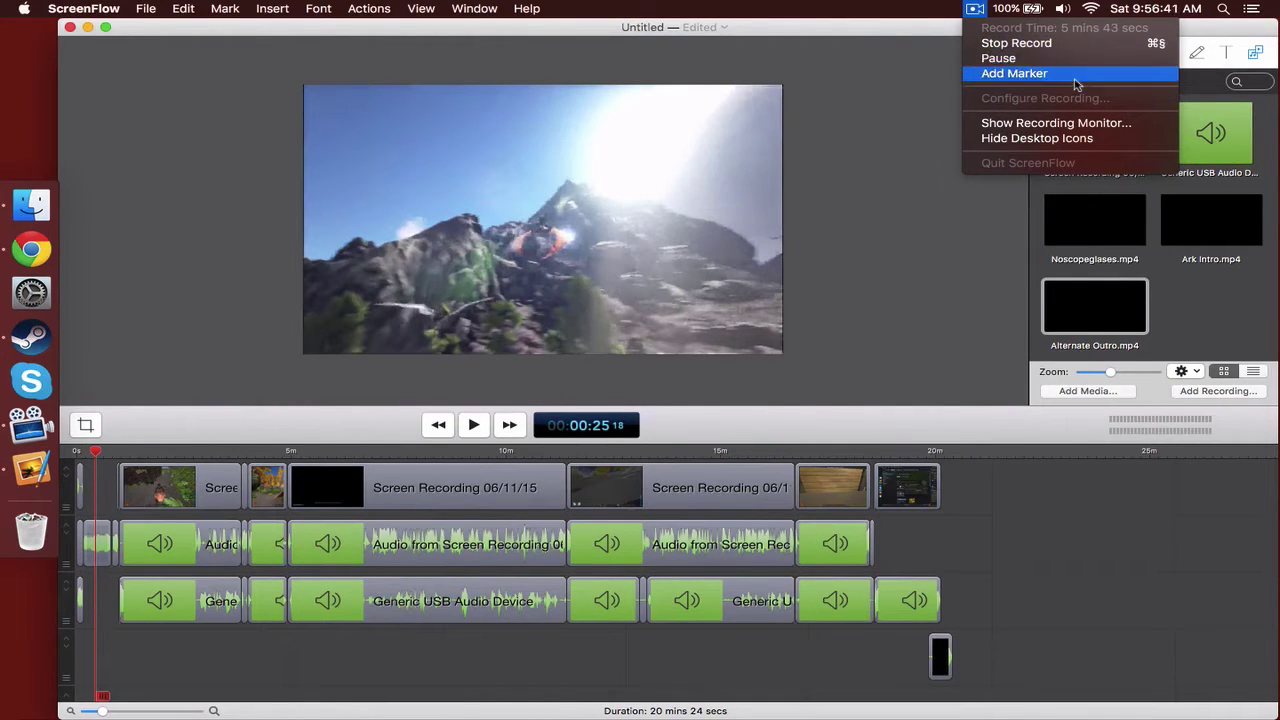
click(1125, 577)
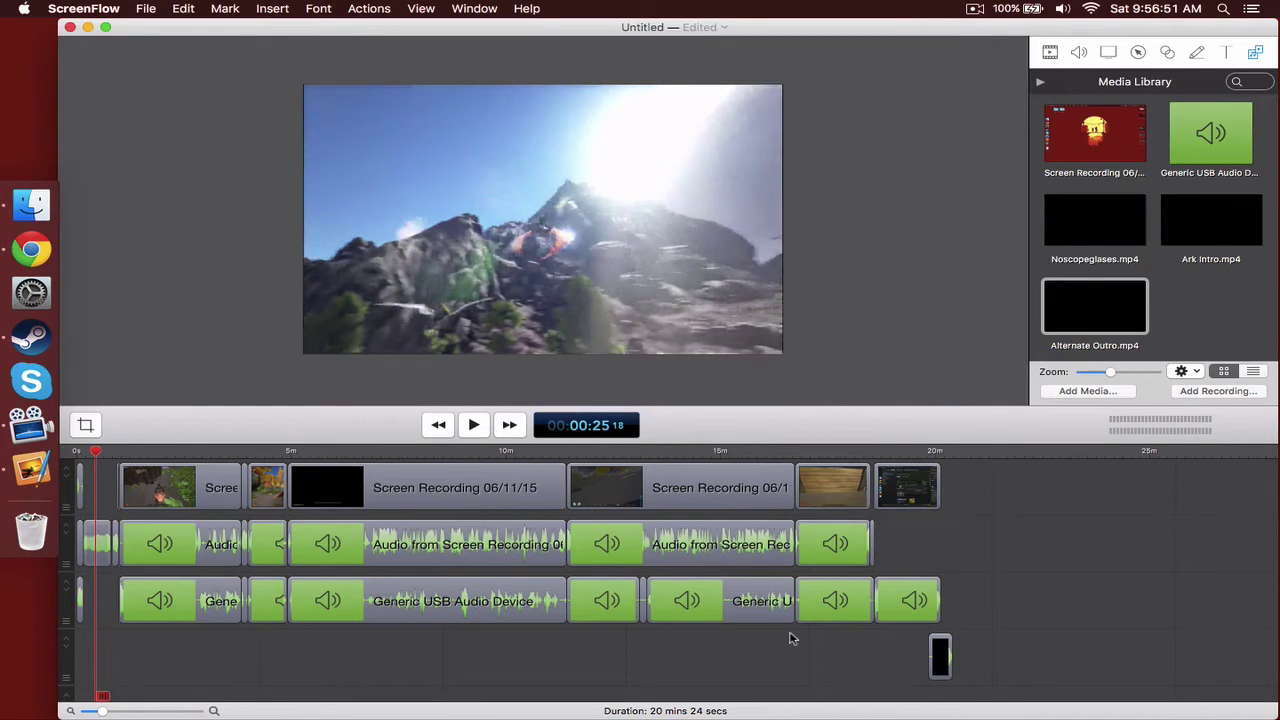
- Play the project from near its start and pause at 00:16 on the campfire scene
click(84, 452)
click(474, 427)
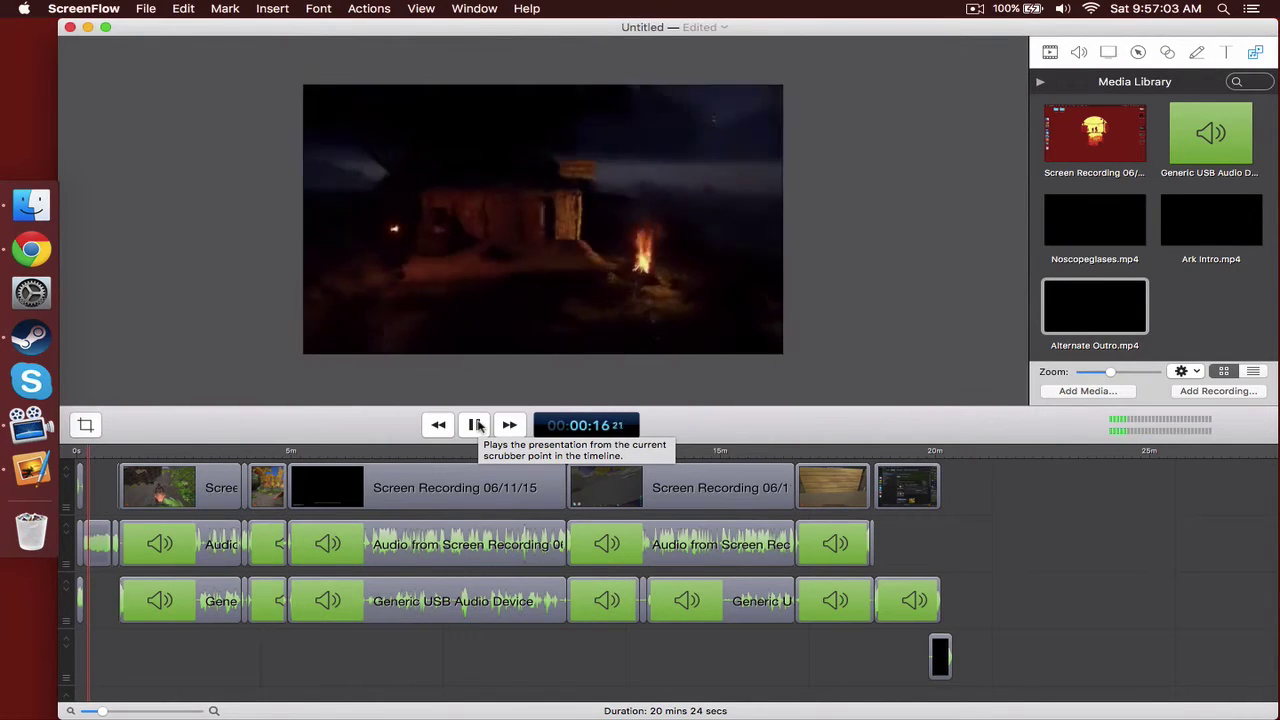
click(476, 425)
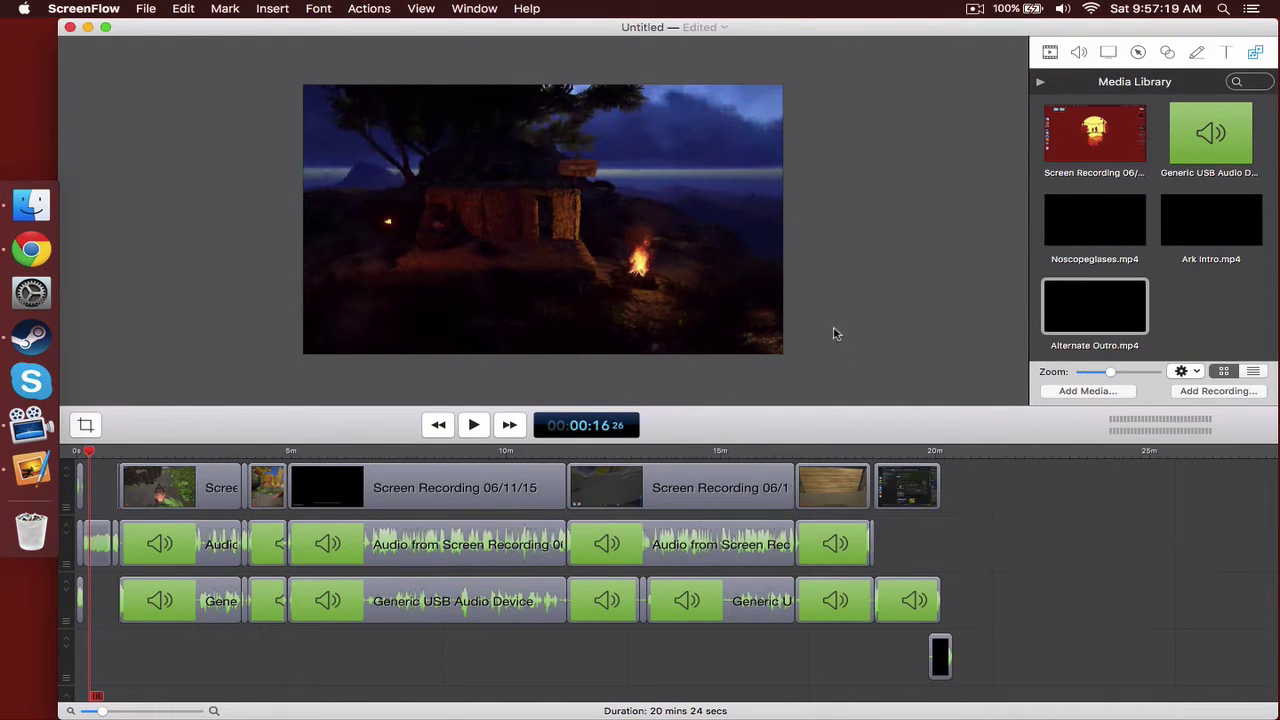
scroll(856, 350, up, 3)
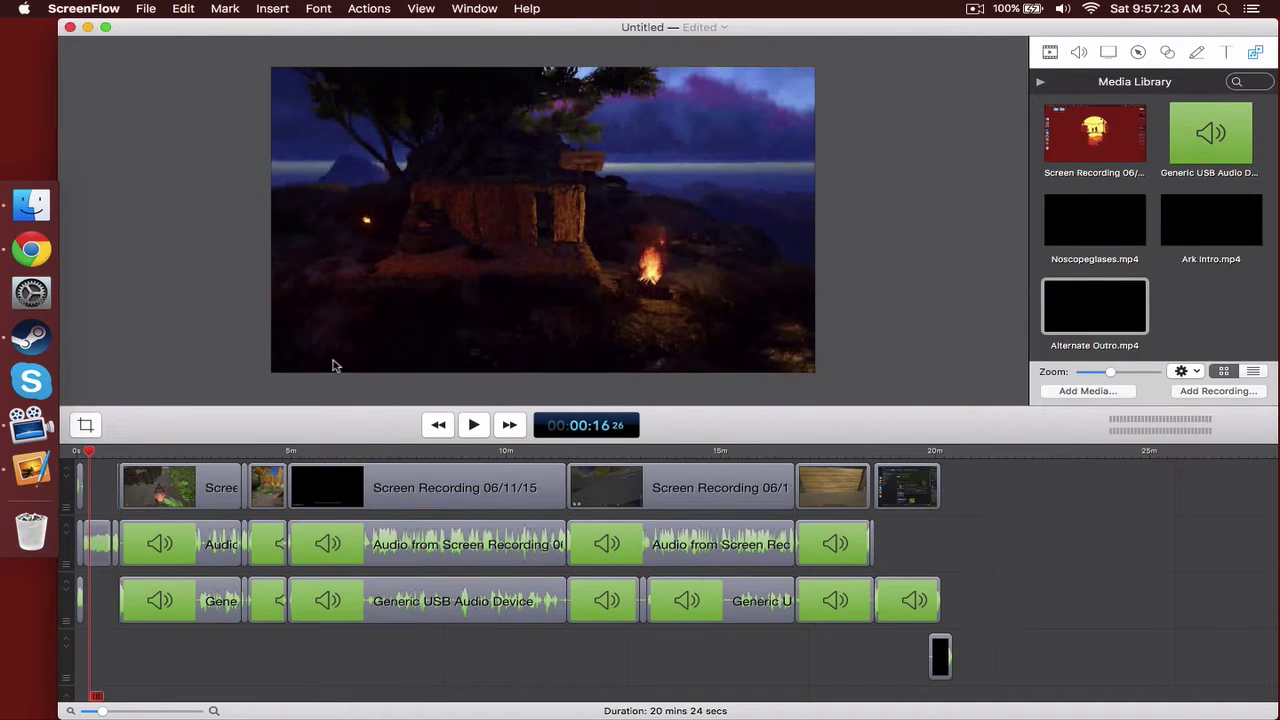
- Bring up the Ark Thumbnail in Pixelmator, shift its window left, and inspect the #18 and background layers
click(45, 468)
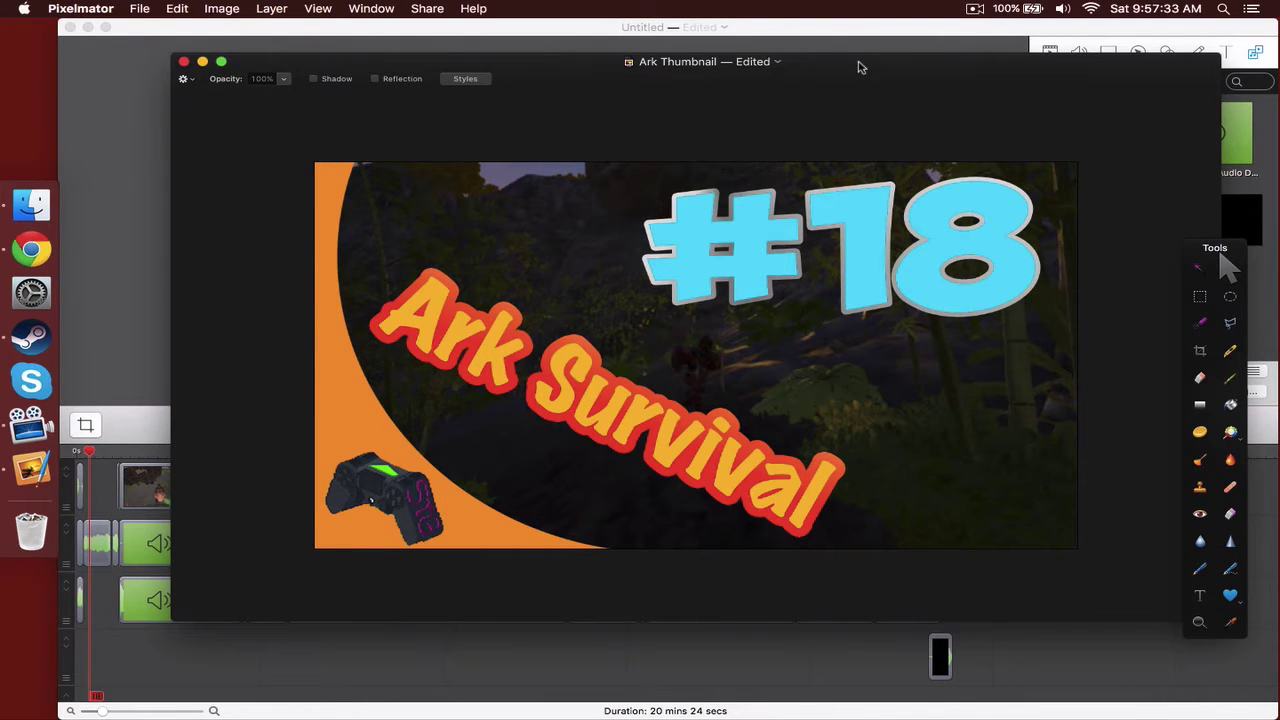
drag(859, 67, 806, 64)
click(1015, 338)
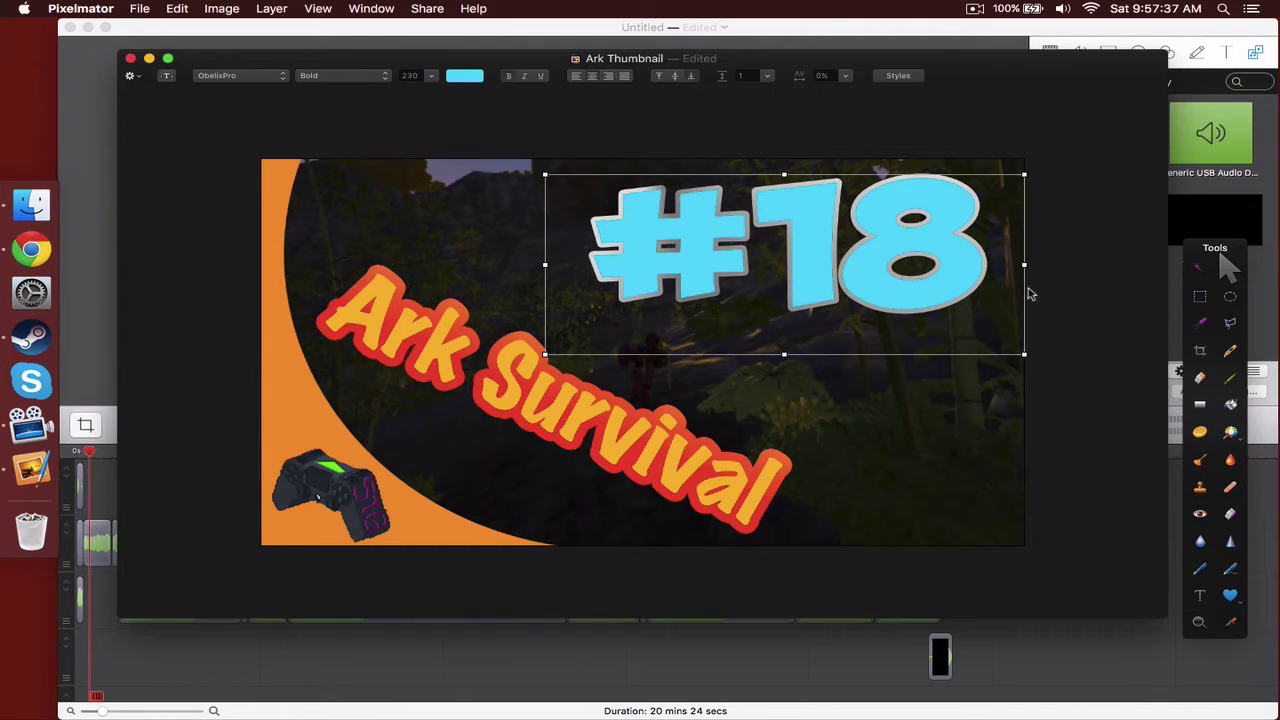
click(974, 437)
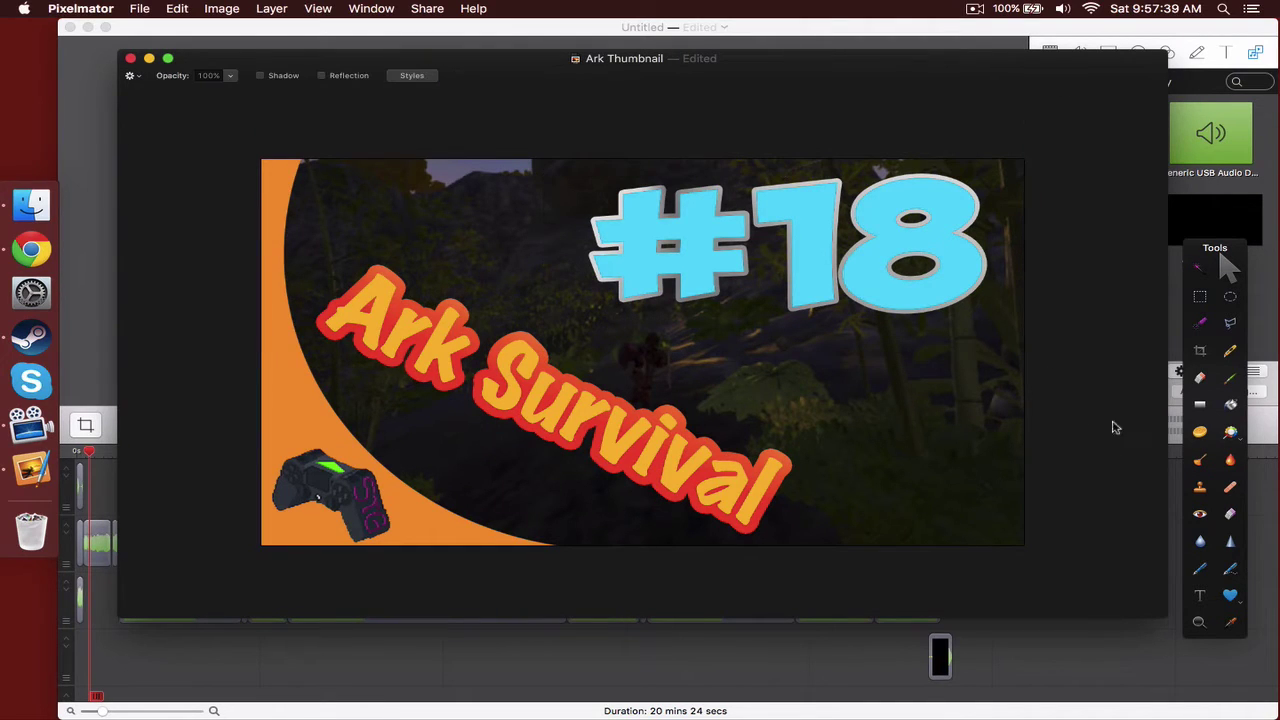
click(657, 354)
right_click(1084, 297)
click(1078, 195)
- Click through the #18, Ark Survival and background image layers, then deselect all
click(776, 302)
click(618, 404)
click(686, 236)
click(579, 404)
click(322, 482)
click(1088, 367)
- Move the Tools palette and bring Chrome with the YouTube channel page to the front
drag(1214, 250, 1192, 170)
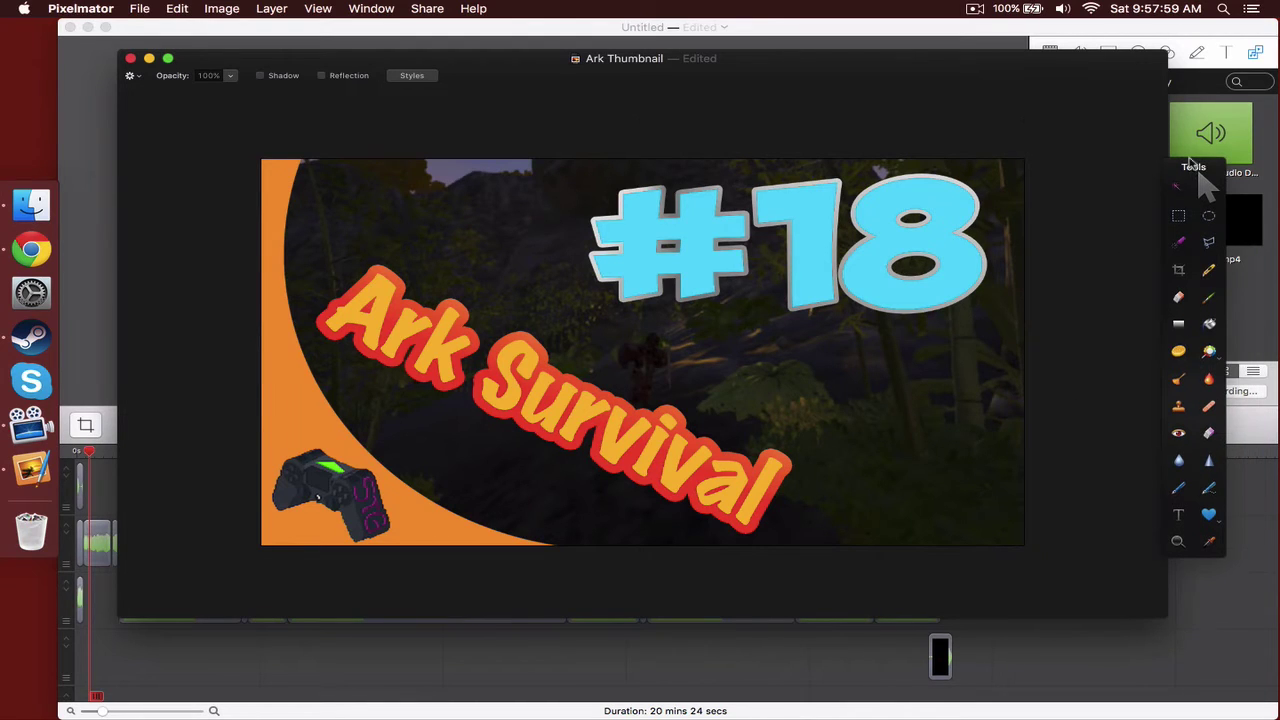
click(140, 9)
click(338, 12)
click(340, 12)
click(194, 166)
click(40, 240)
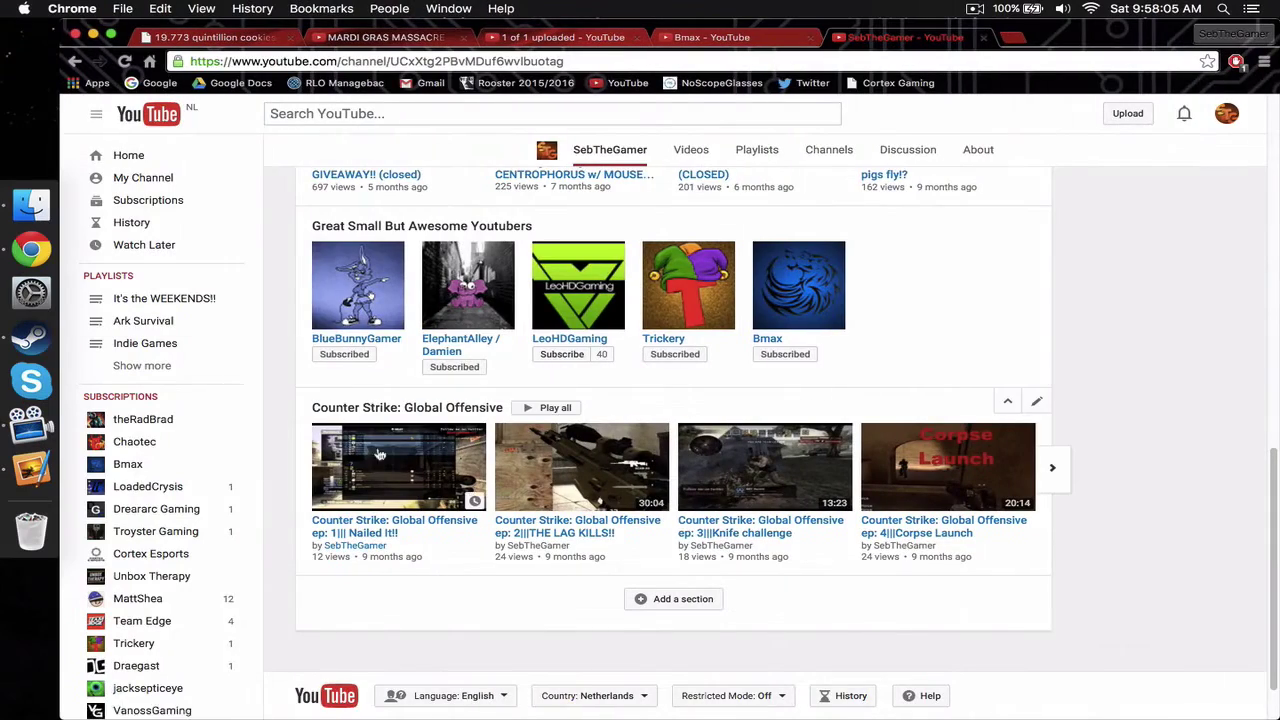
scroll(1181, 540, up, 10)
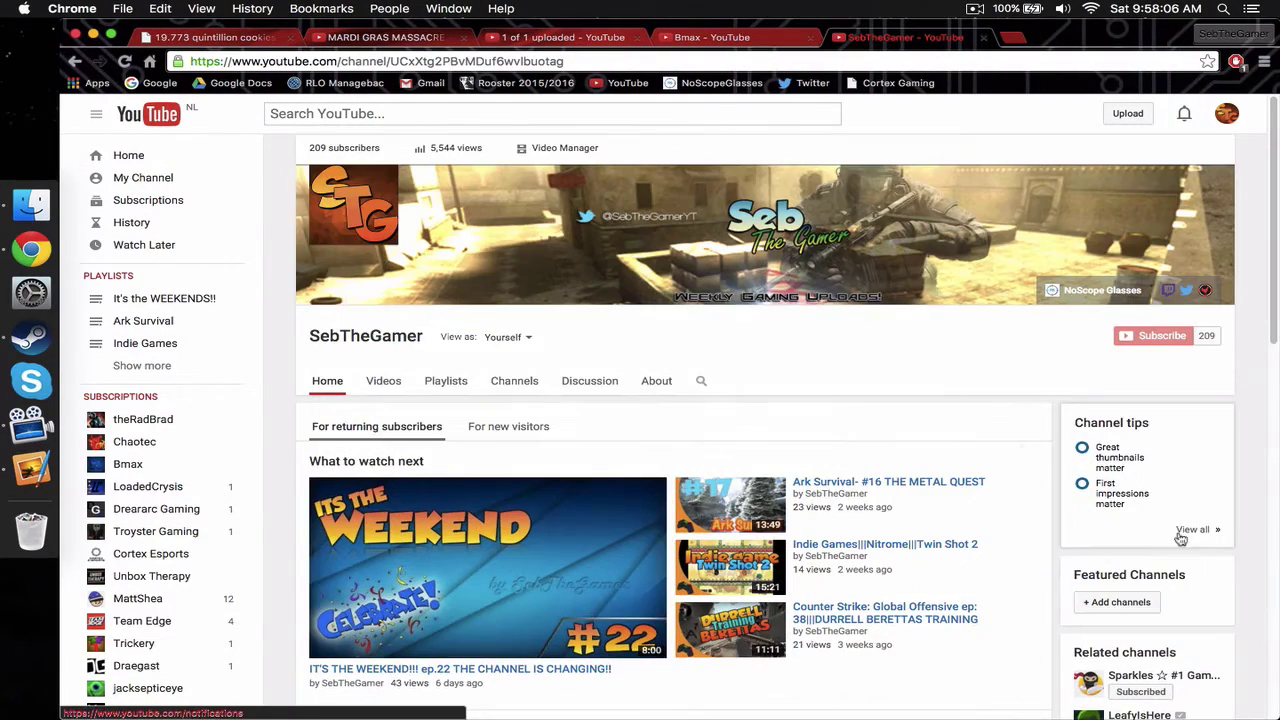
right_click(1264, 368)
click(1257, 312)
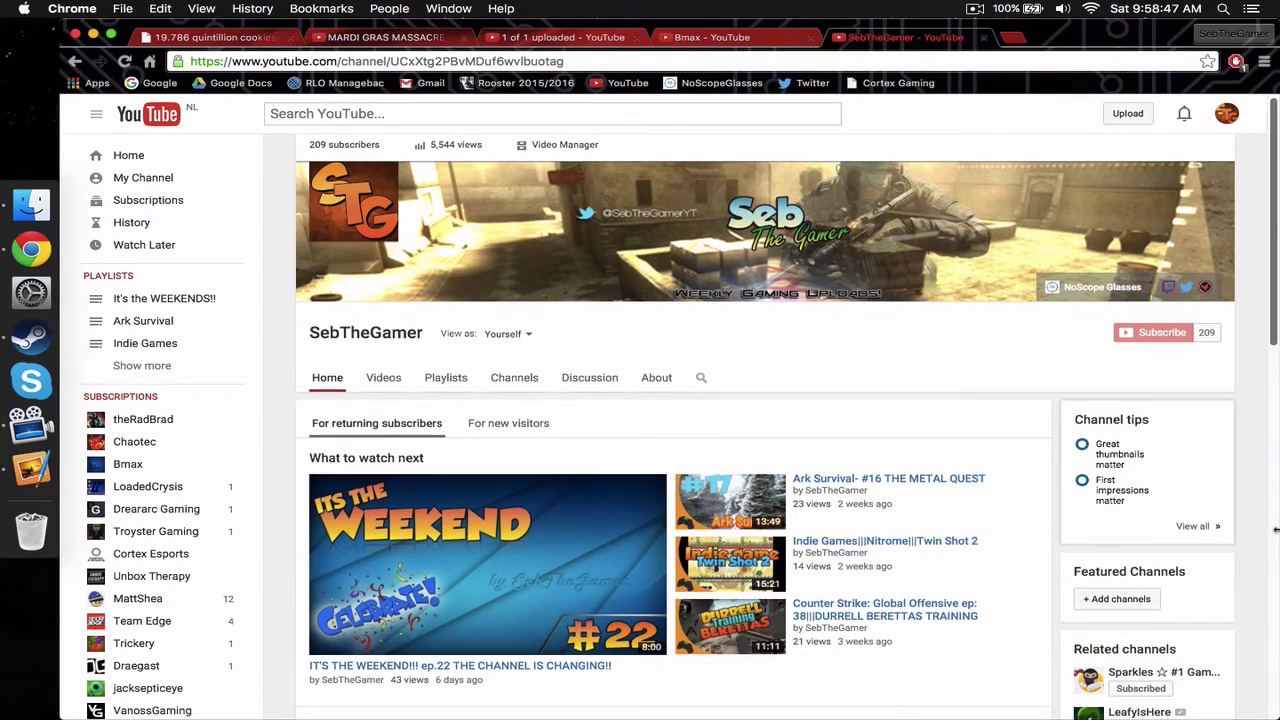
scroll(1200, 570, down, 2)
scroll(1200, 570, down, 5)
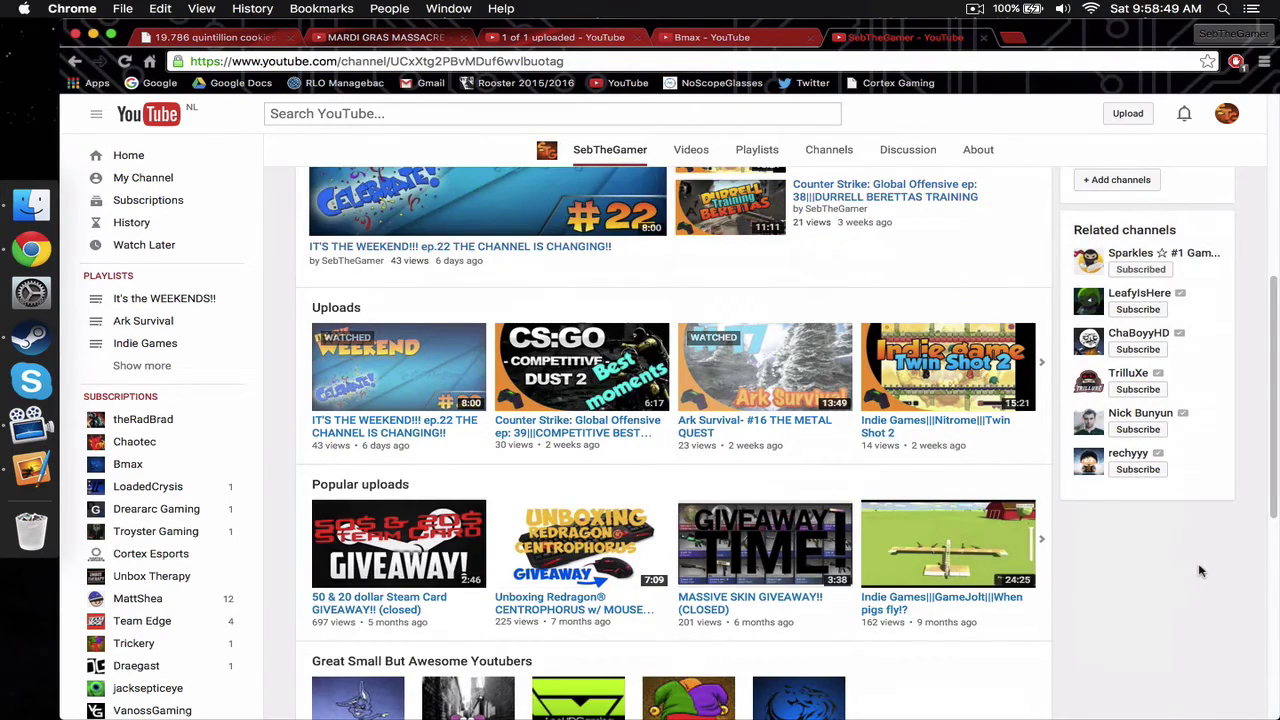
scroll(1200, 570, down, 2)
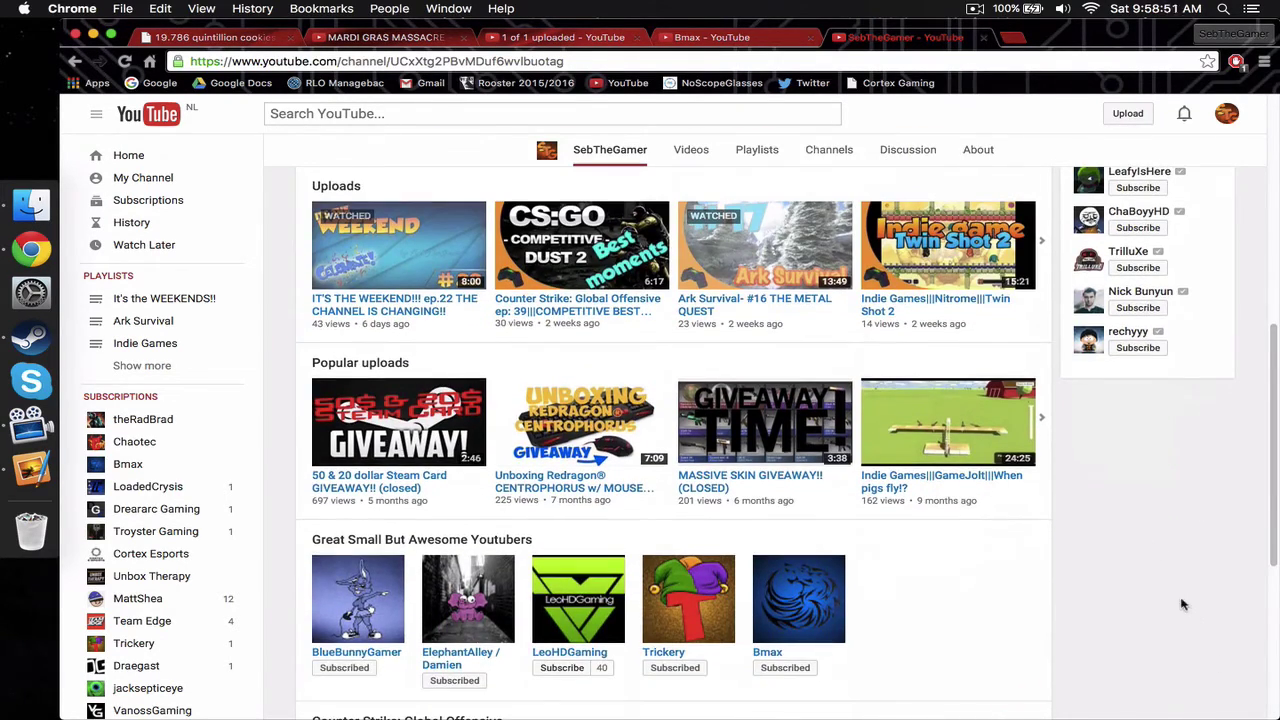
scroll(1182, 590, down, 1)
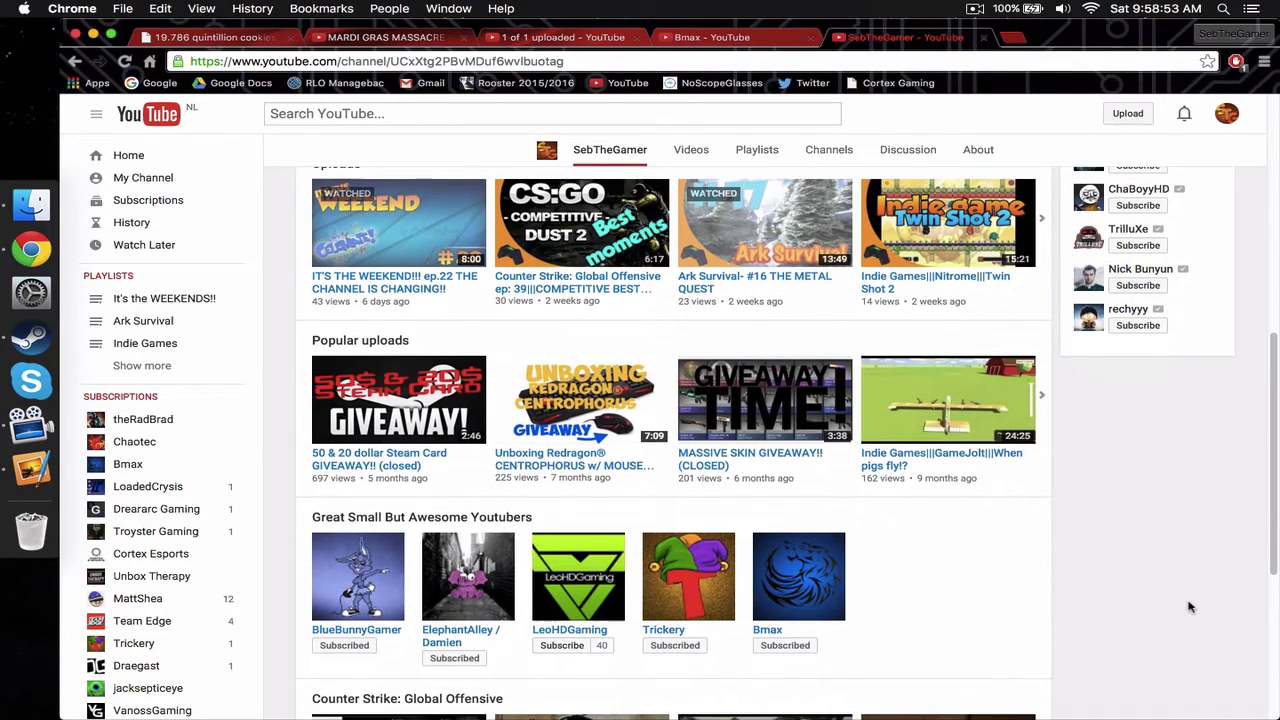
scroll(1180, 606, down, 1)
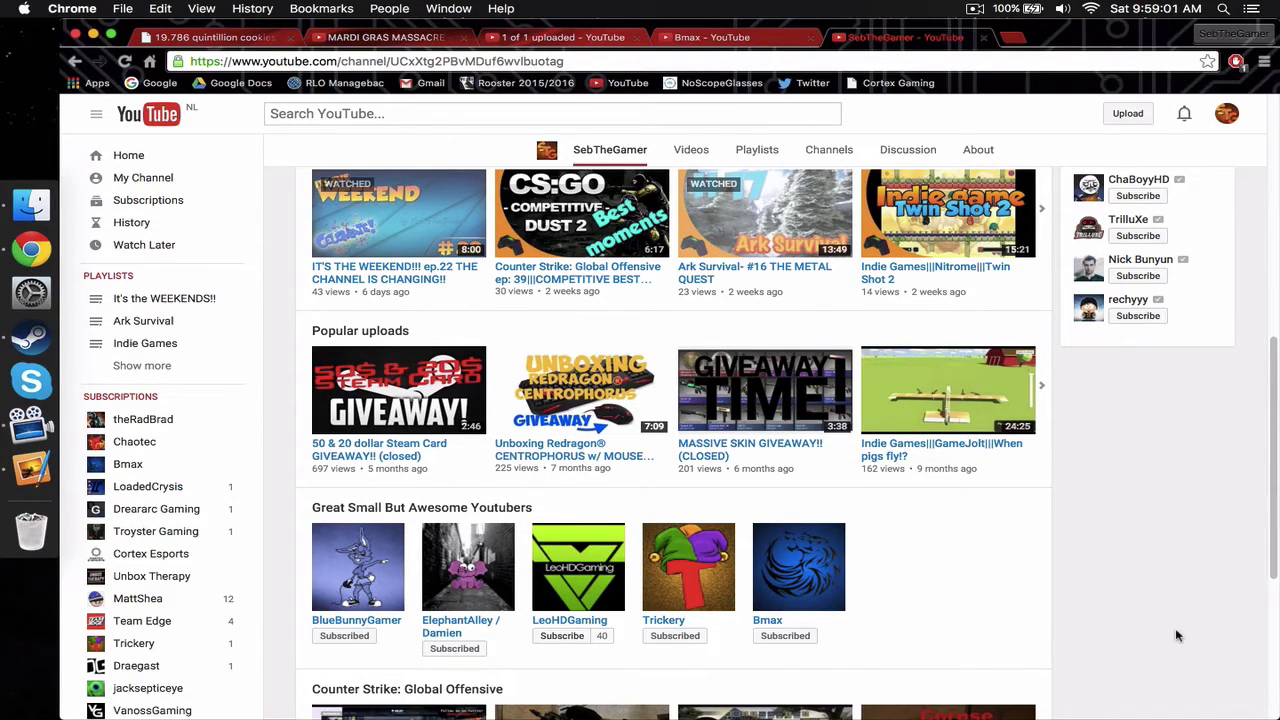
- Open the When pigs fly!? video, pause it, and scroll through its watch page
click(928, 428)
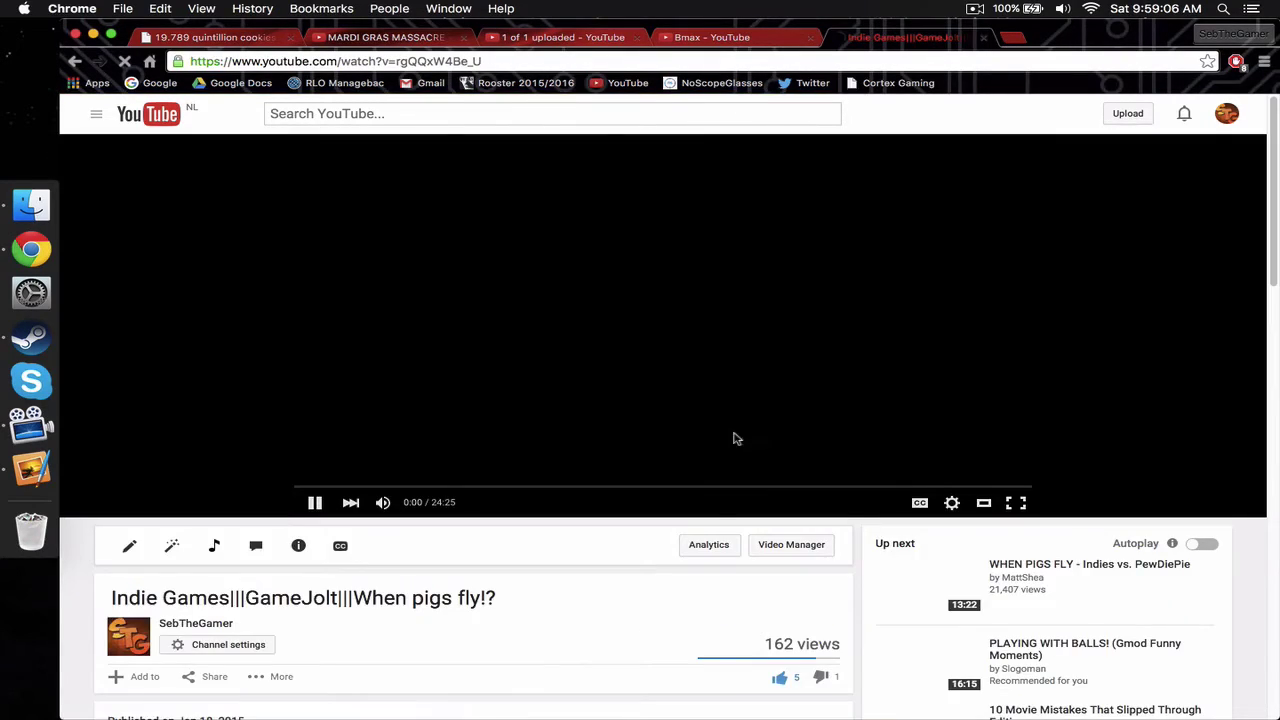
click(735, 438)
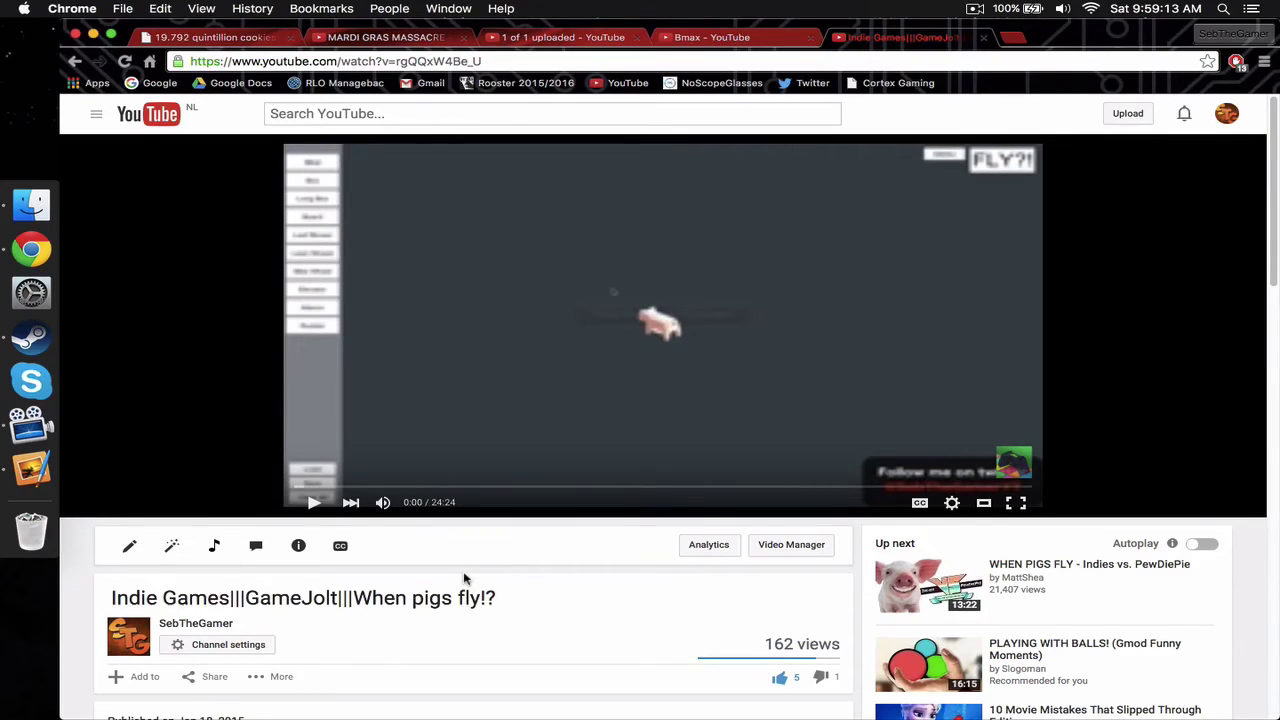
scroll(486, 710, down, 3)
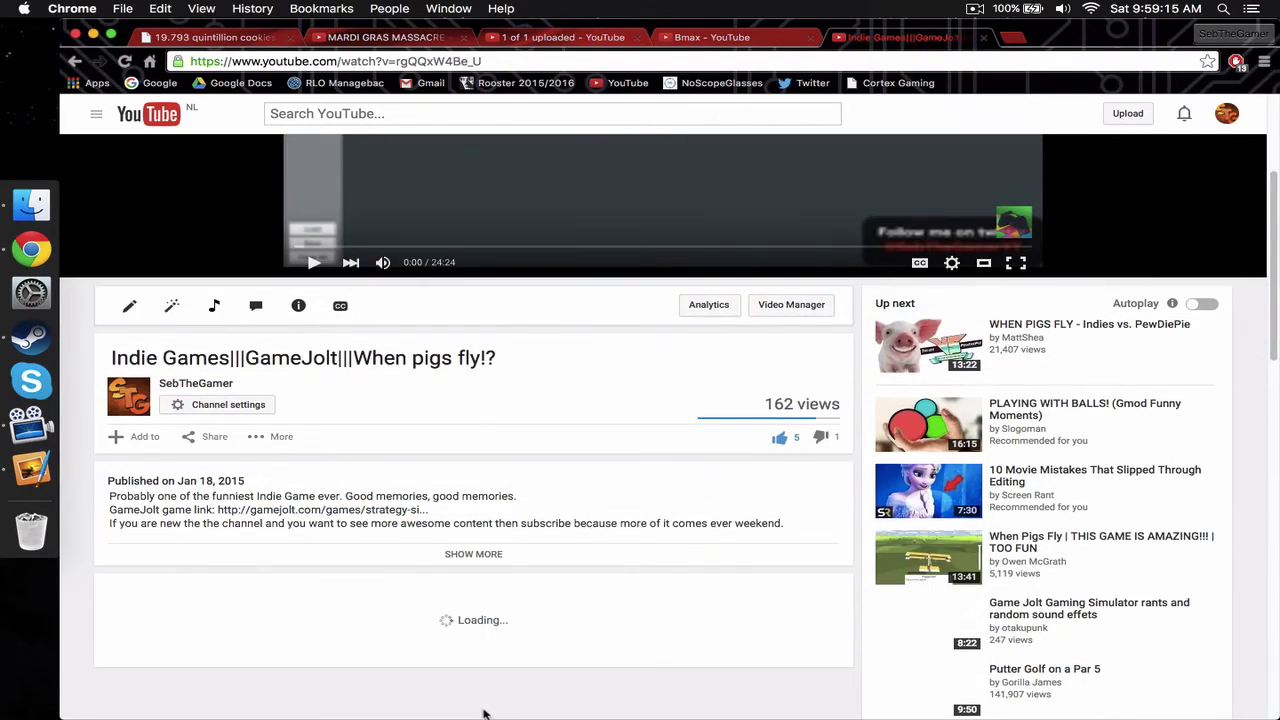
scroll(486, 715, down, 2)
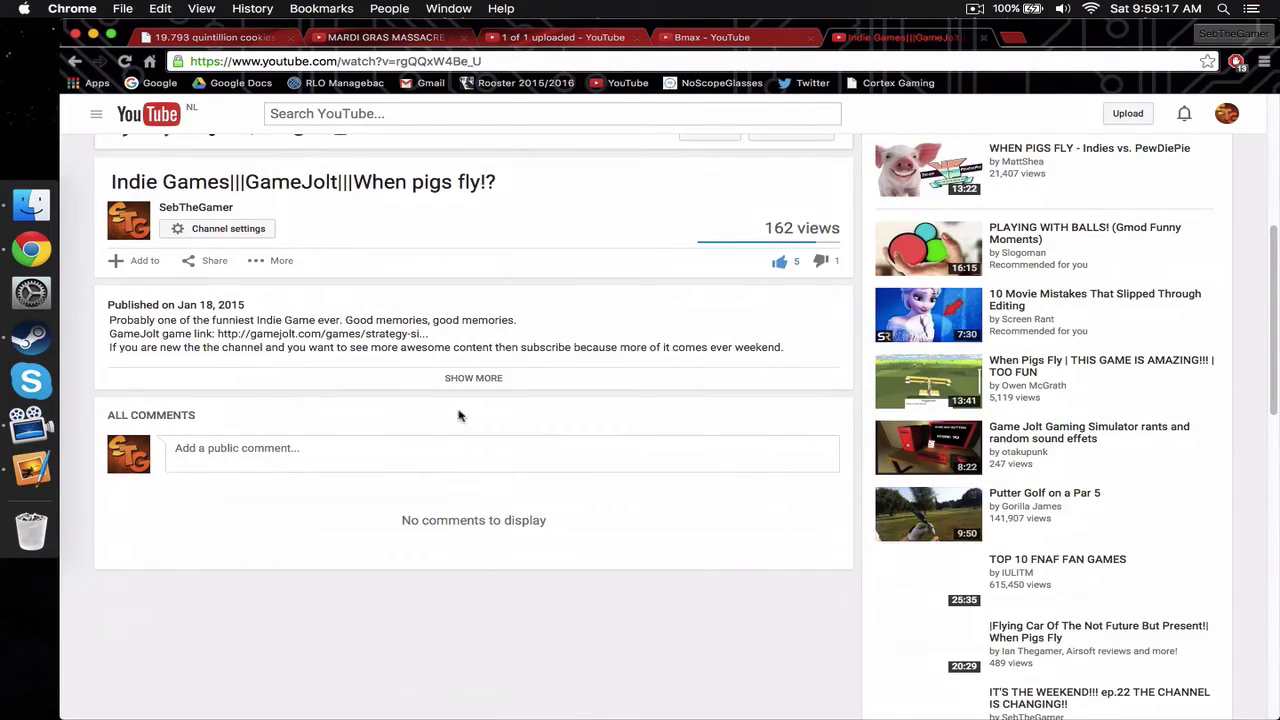
scroll(457, 385, up, 5)
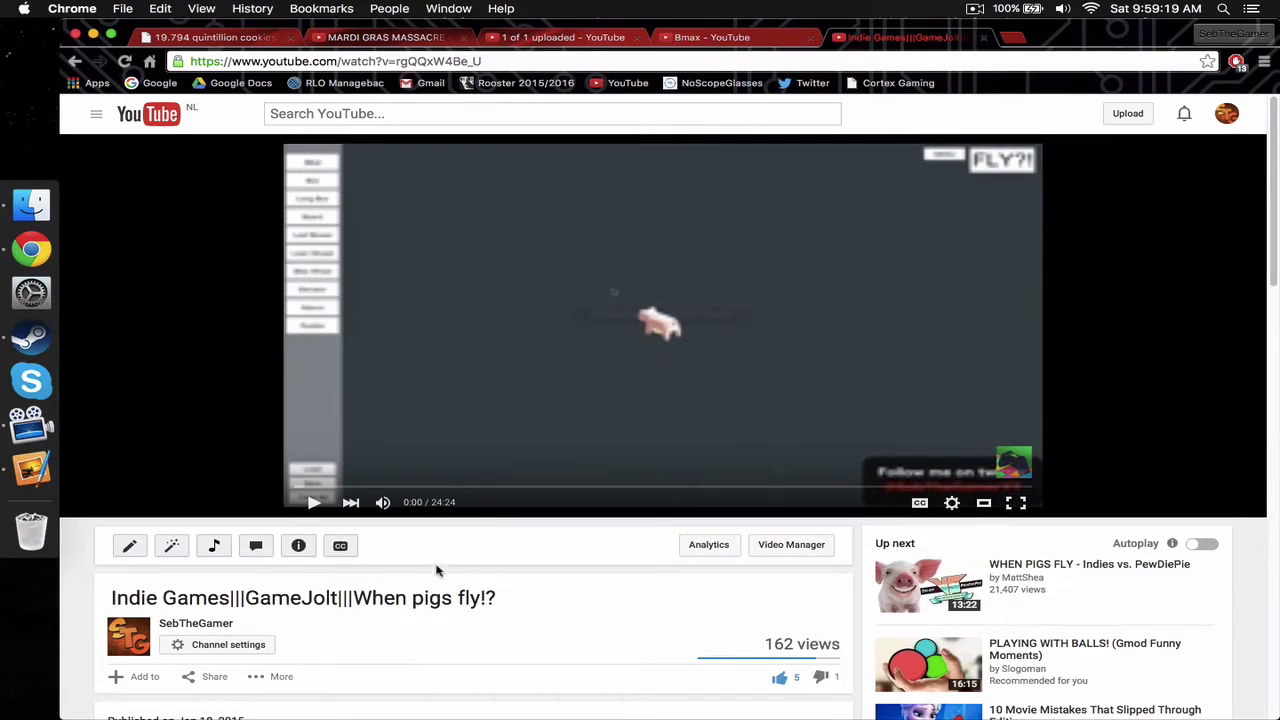
- Start editing the video's title, then cancel, leaving it unchanged
click(577, 606)
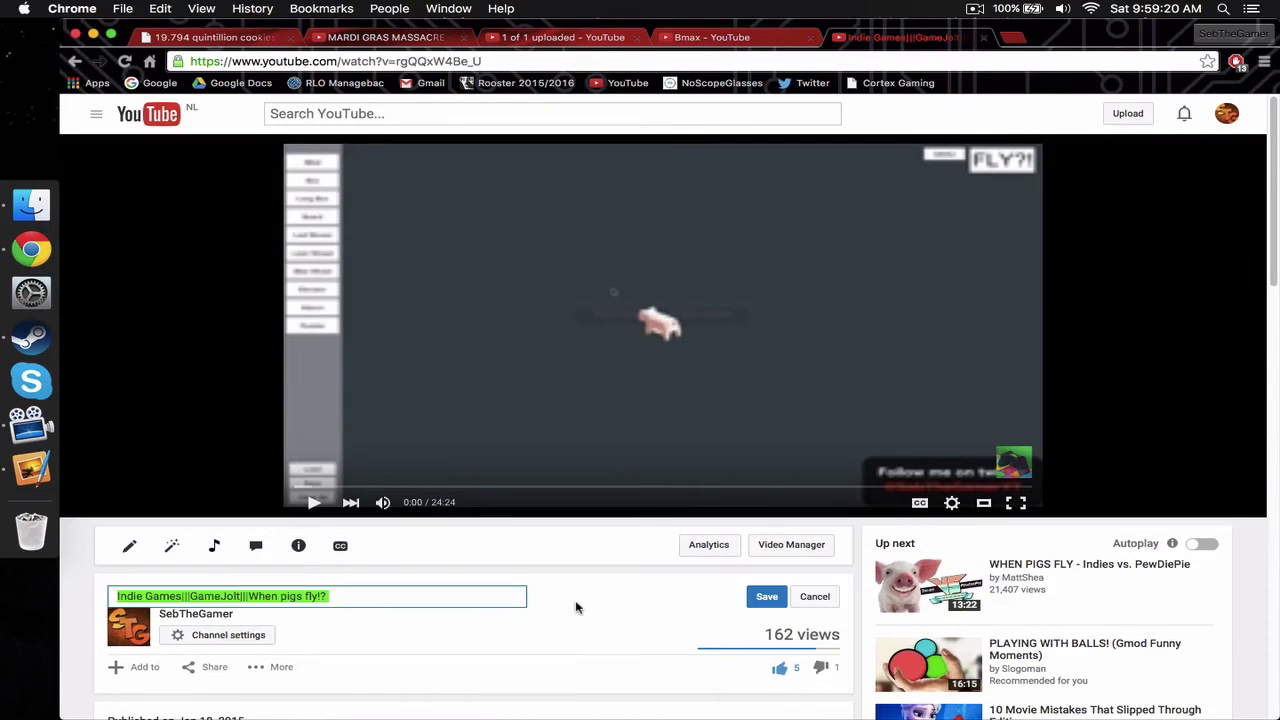
right_click(549, 551)
click(755, 598)
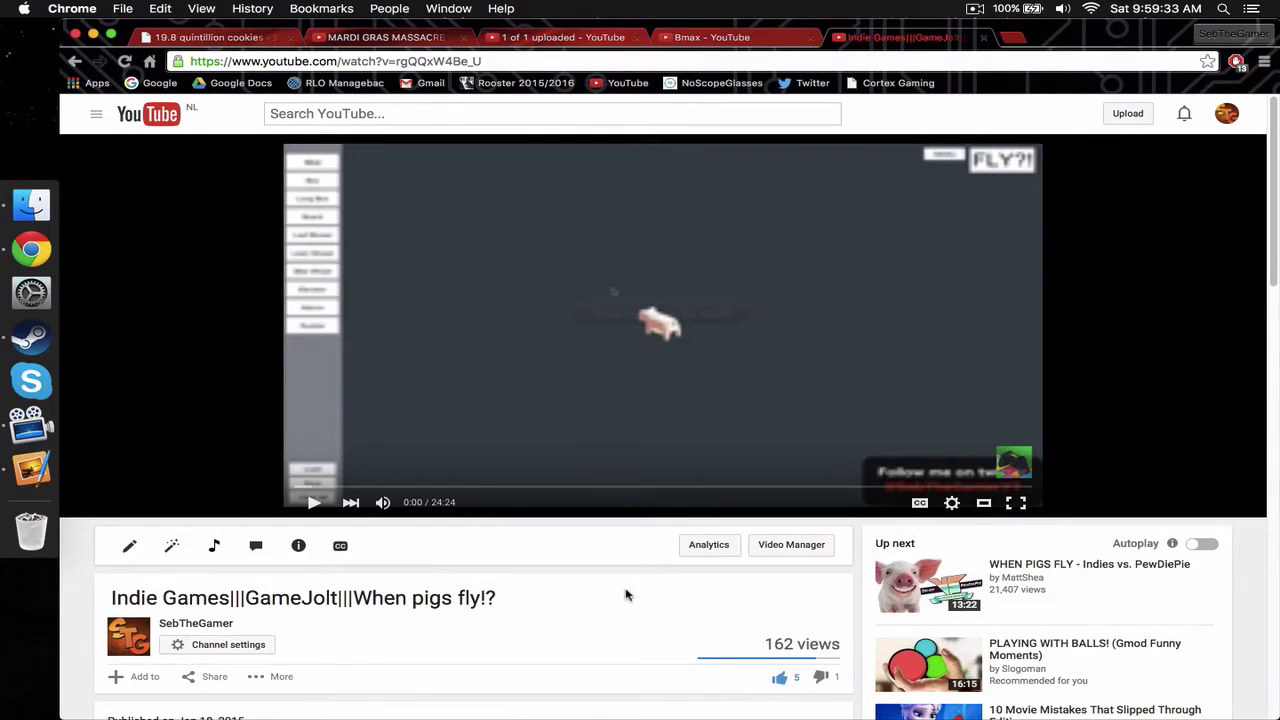
- Dismiss the page context menu and bring up ScreenFlow's recording controls to stop recording
right_click(1118, 372)
click(1123, 275)
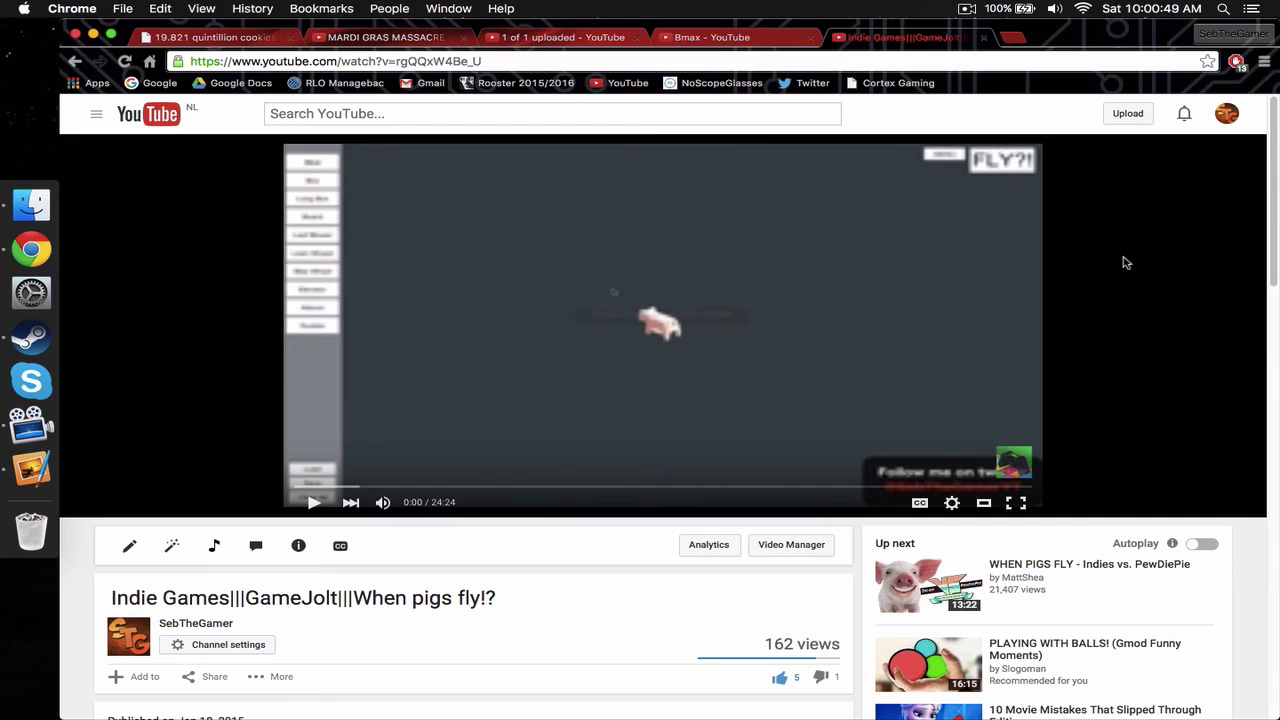
click(967, 8)
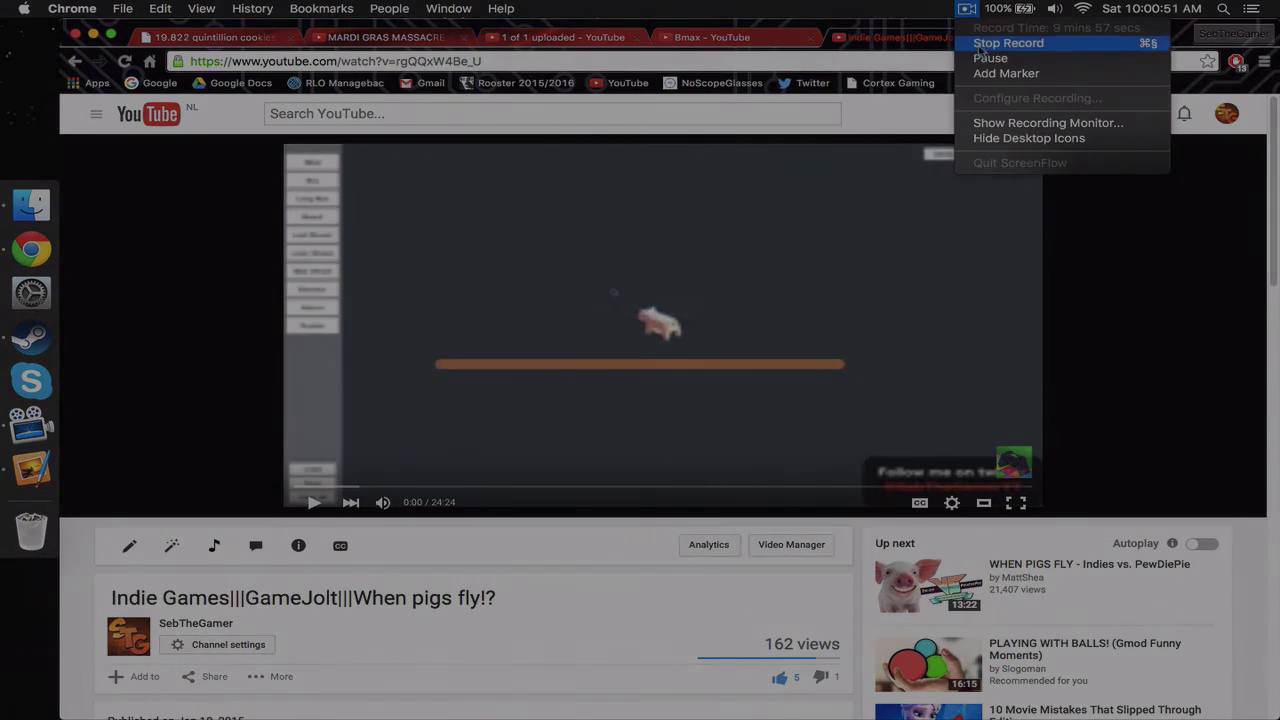